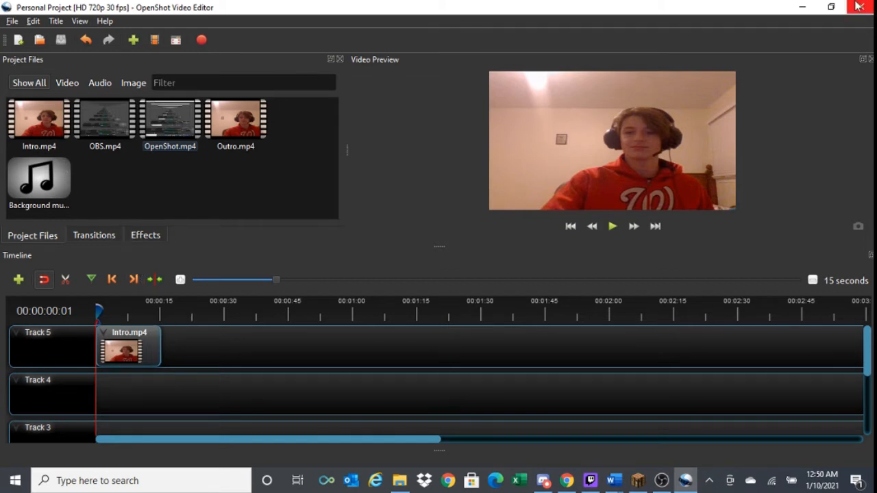
pyautogui.click(831, 6)
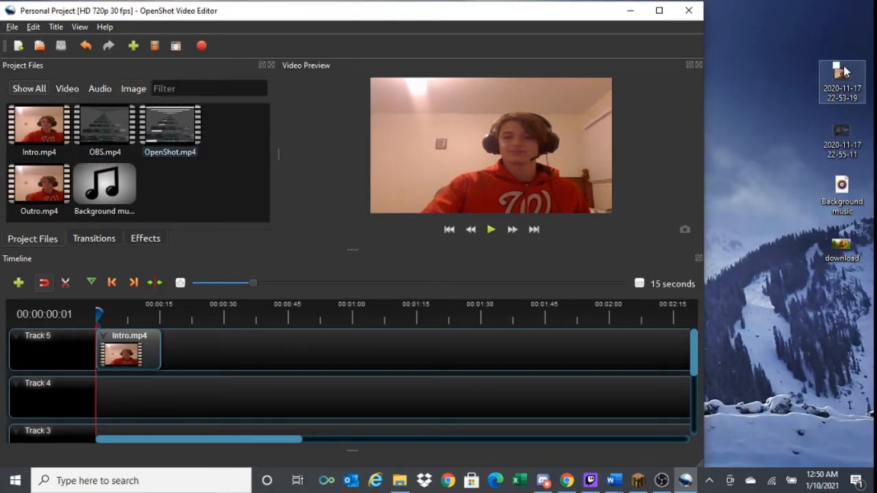
pyautogui.moveTo(847, 92); pyautogui.dragTo(173, 192)
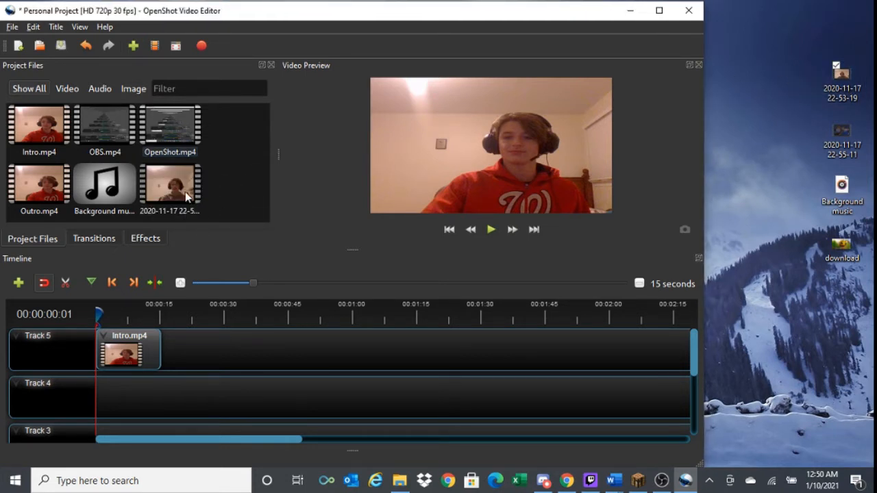
pyautogui.rightClick(177, 192)
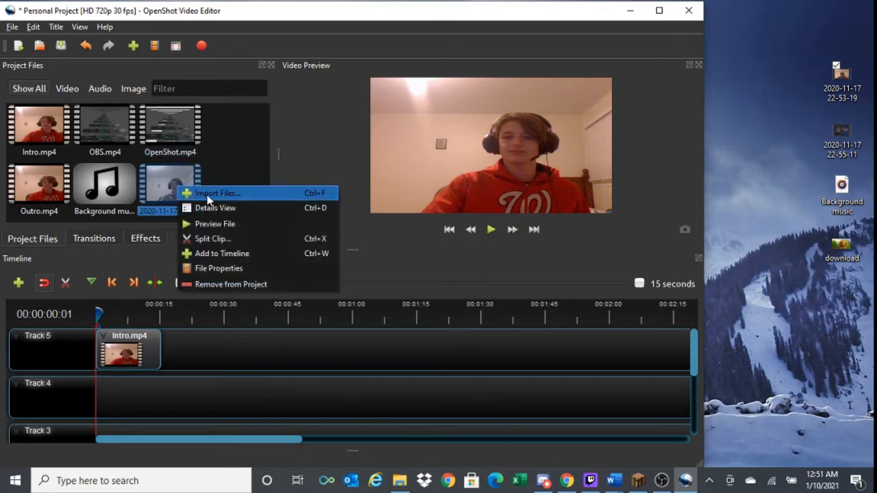
pyautogui.click(243, 284)
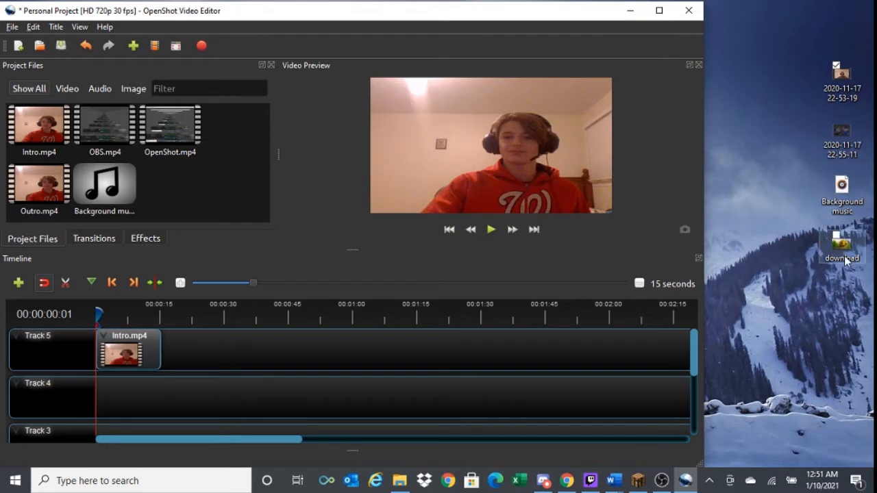
# - Import the desktop image download into the project files, and filter the files by video, audio and image before showing all
pyautogui.moveTo(845, 261); pyautogui.dragTo(202, 193)
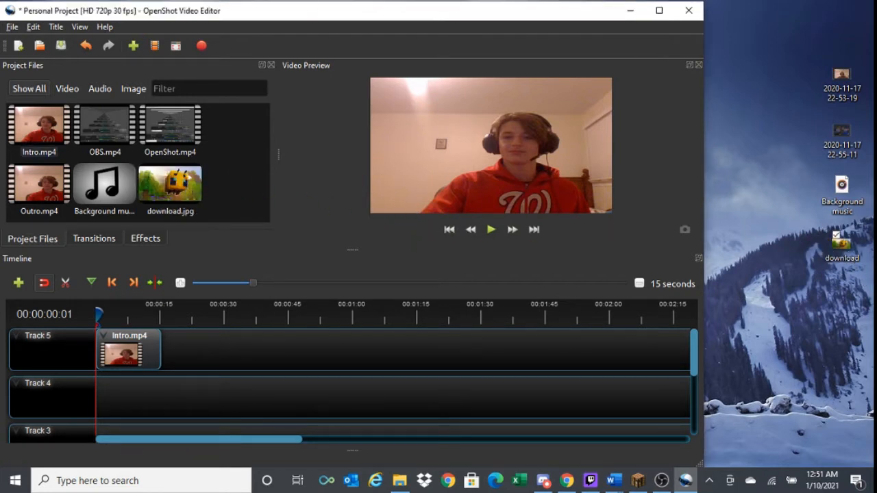
pyautogui.click(70, 90)
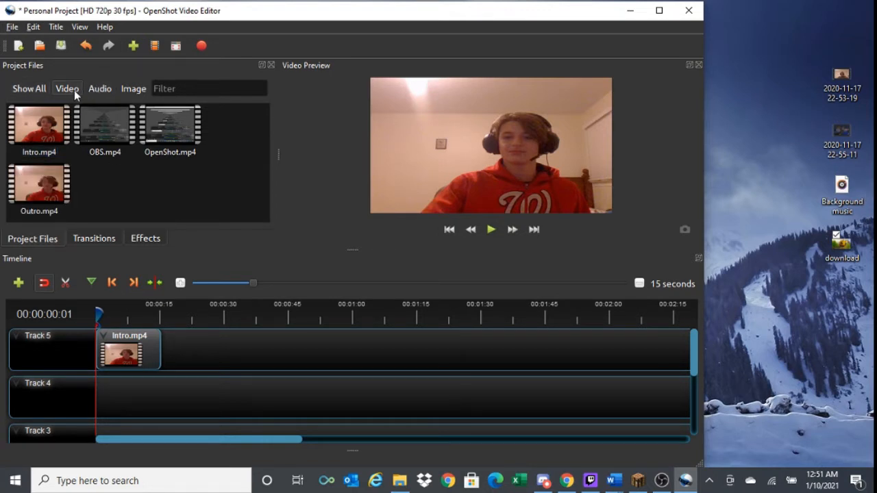
pyautogui.click(111, 89)
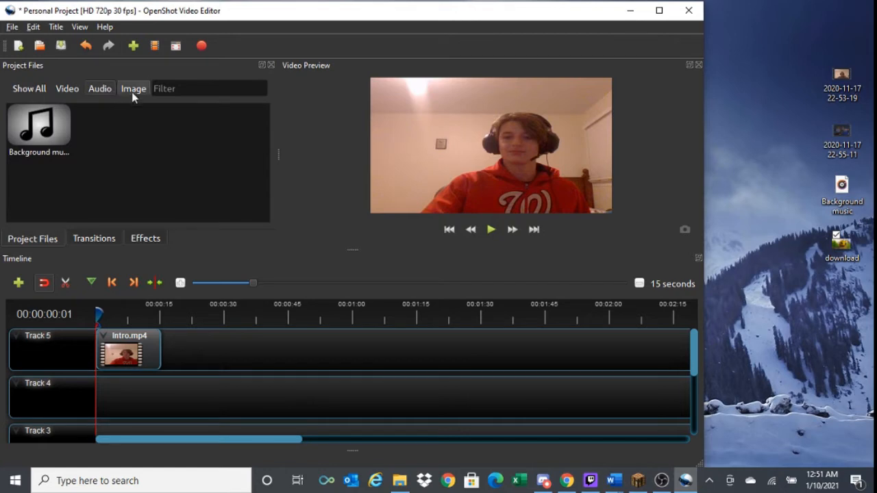
pyautogui.click(134, 89)
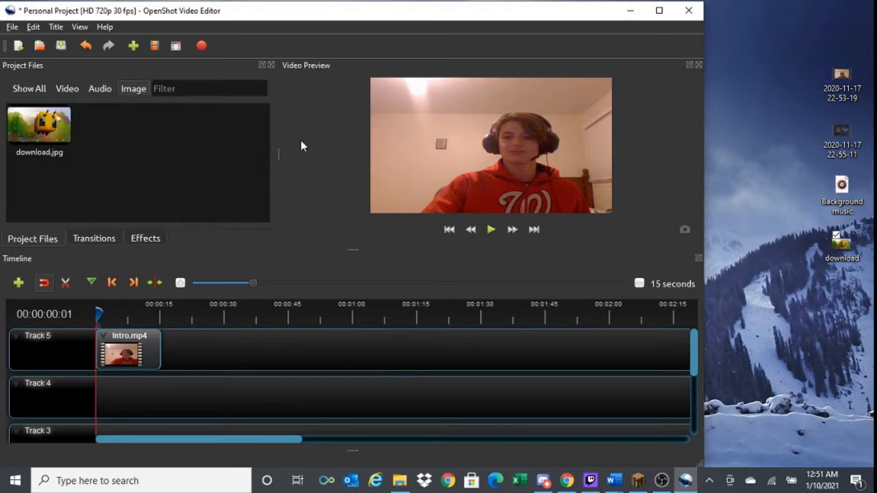
pyautogui.click(656, 10)
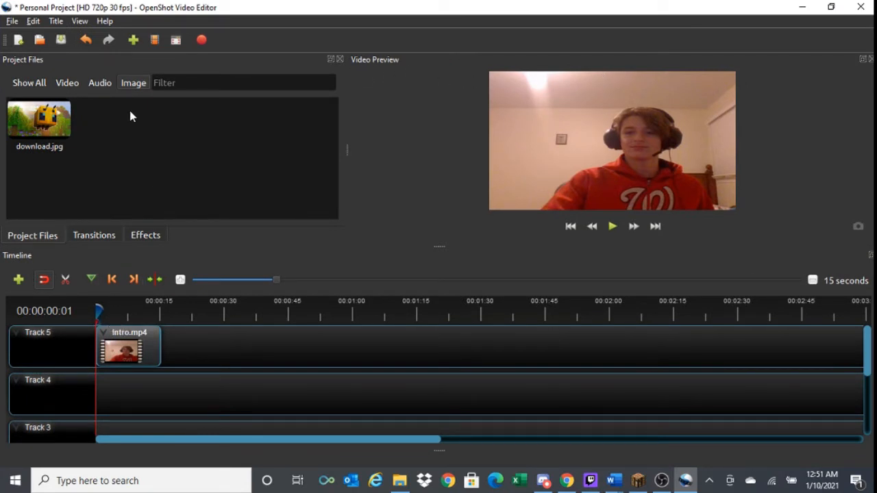
pyautogui.click(34, 88)
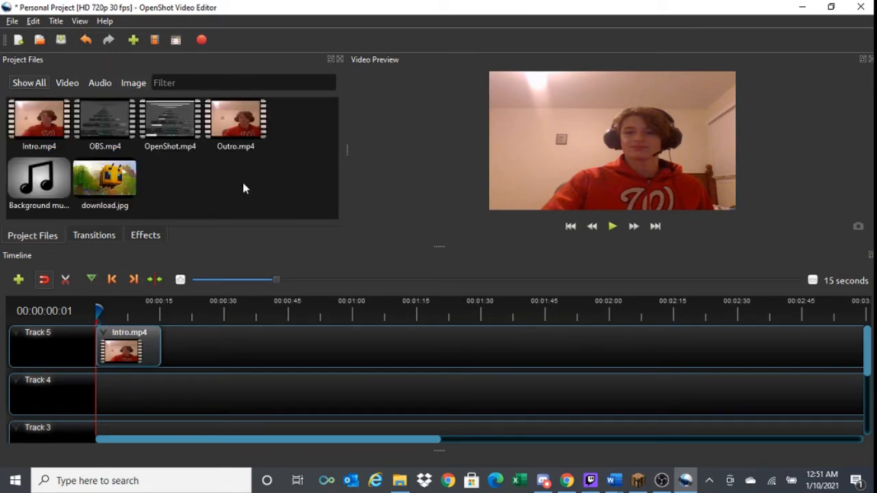
# - Play a short part of Intro.mp4 in the preview and look through the timeline's tracks
pyautogui.click(610, 230)
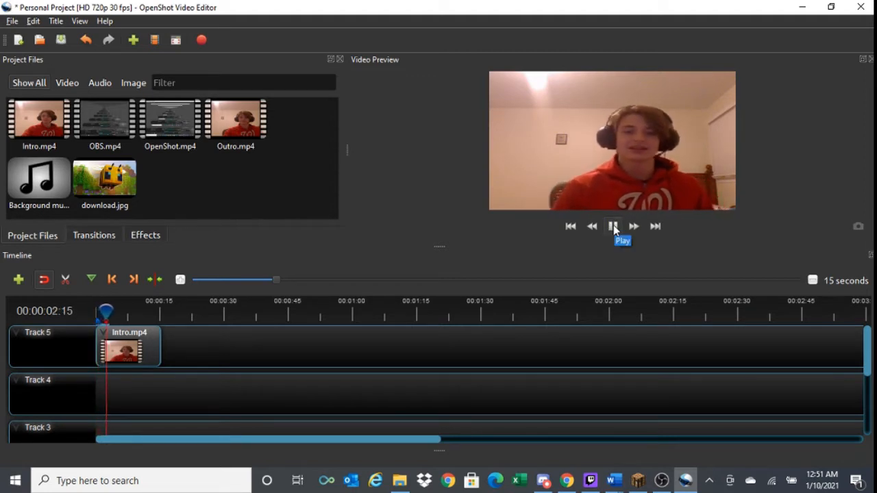
pyautogui.click(613, 227)
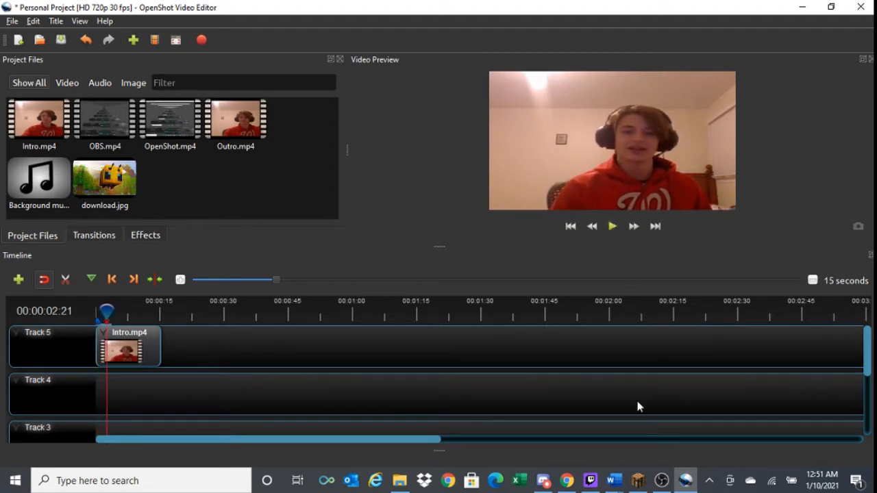
pyautogui.click(685, 480)
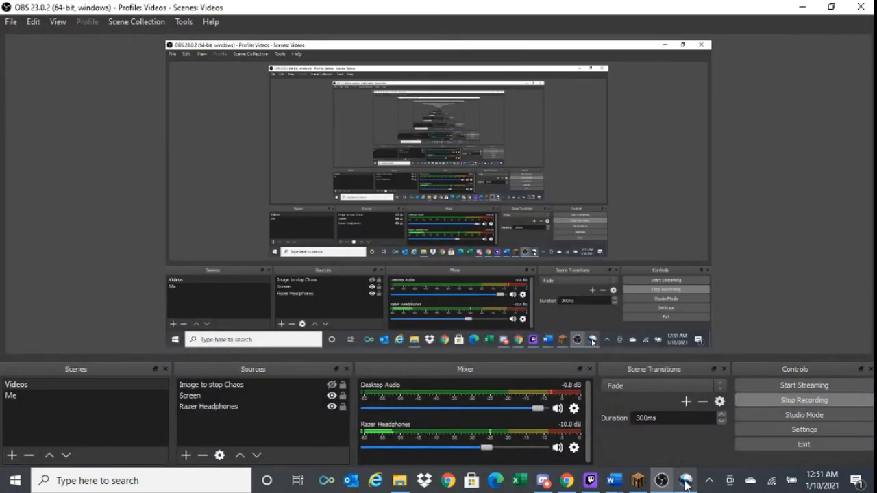
pyautogui.click(686, 482)
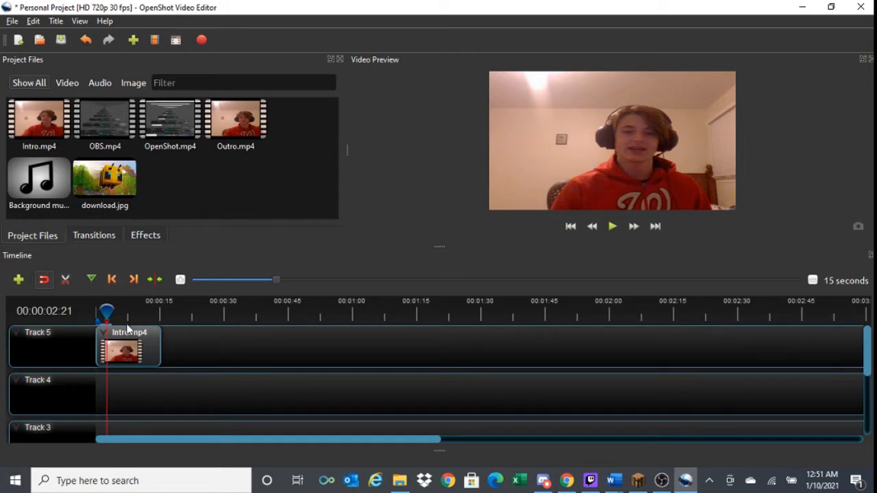
pyautogui.scroll(-3, 160, 400)
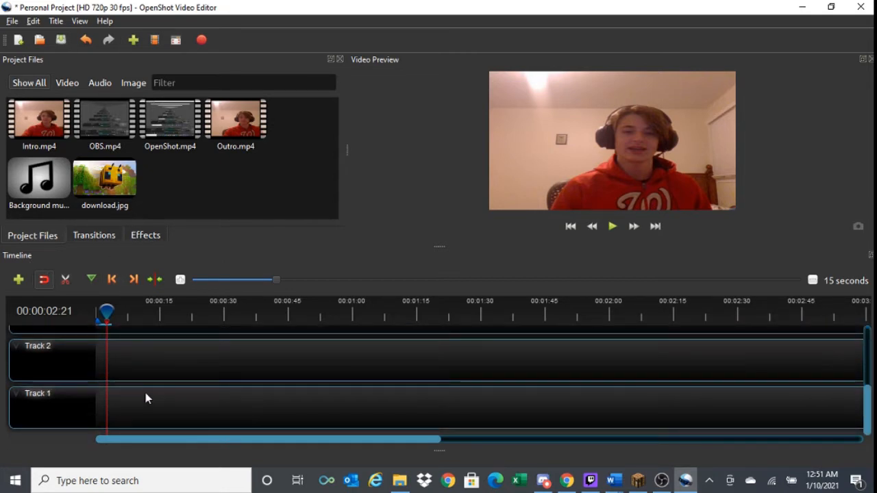
pyautogui.scroll(3, 145, 392)
pyautogui.scroll(-3, 145, 387)
pyautogui.scroll(3, 145, 387)
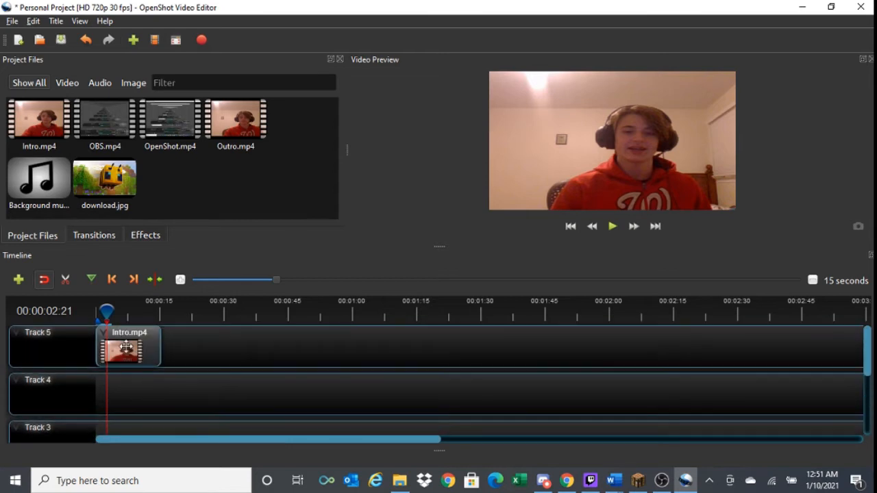
# - Place download.jpg at the start of Track 4 with Intro.mp4 beginning where it ends on Track 5, and preview the changeover
pyautogui.moveTo(141, 337); pyautogui.dragTo(216, 347)
pyautogui.moveTo(113, 192); pyautogui.dragTo(98, 391)
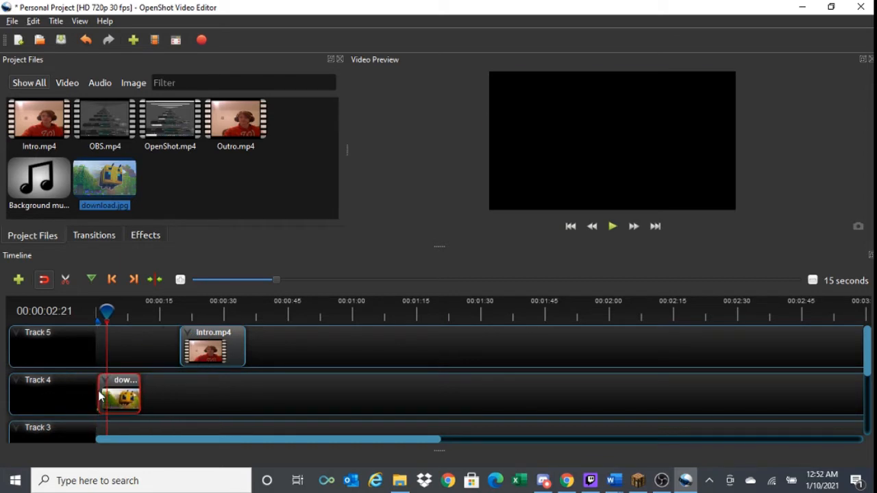
pyautogui.moveTo(211, 346); pyautogui.dragTo(172, 346)
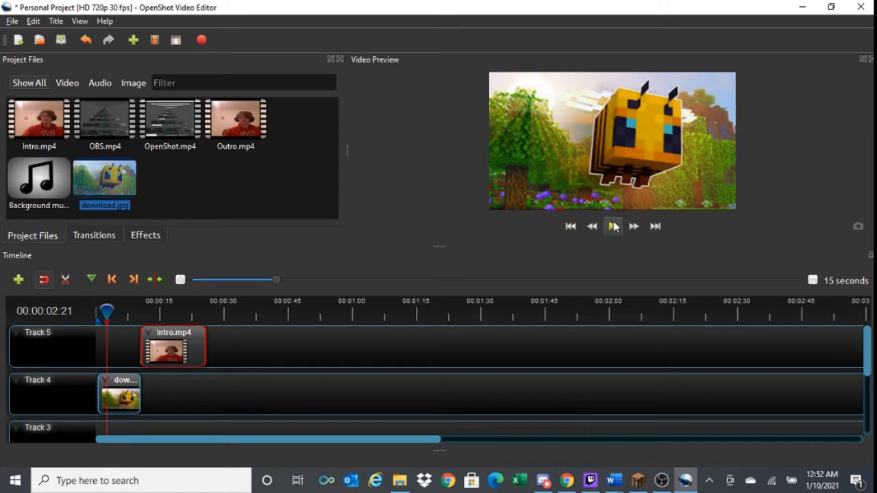
pyautogui.click(613, 226)
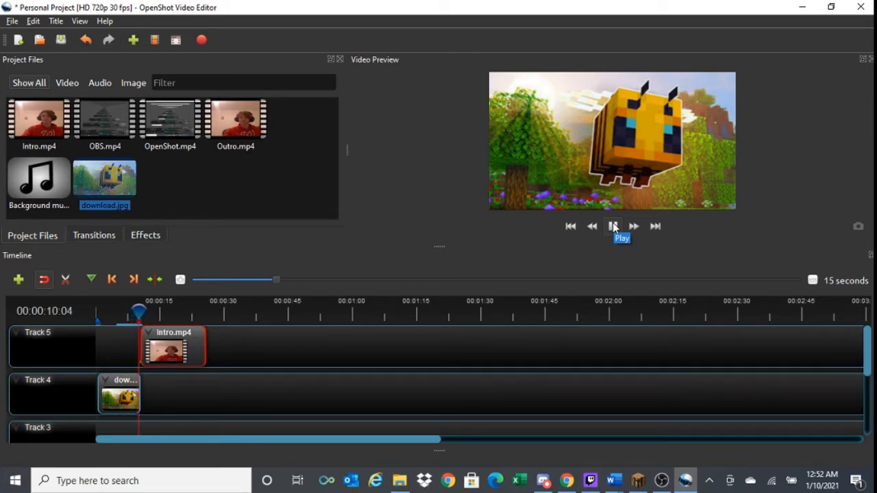
pyautogui.click(614, 227)
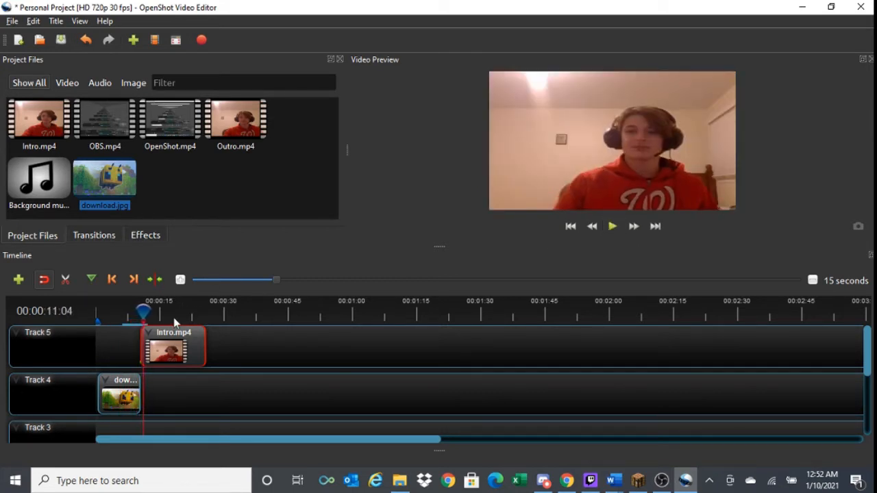
# - Try overlapping Intro.mp4 with the end of download.jpg, preview the overlap, and move the clip back to the image's end
pyautogui.moveTo(181, 351); pyautogui.dragTo(163, 351)
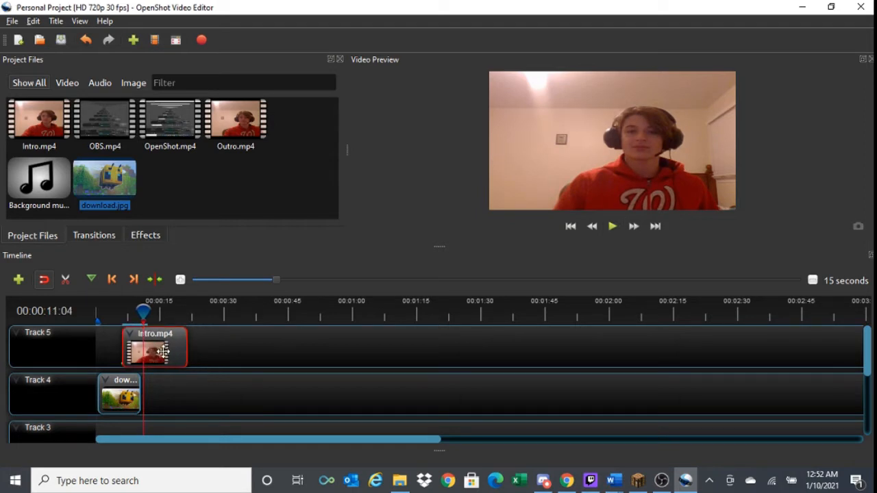
pyautogui.click(117, 312)
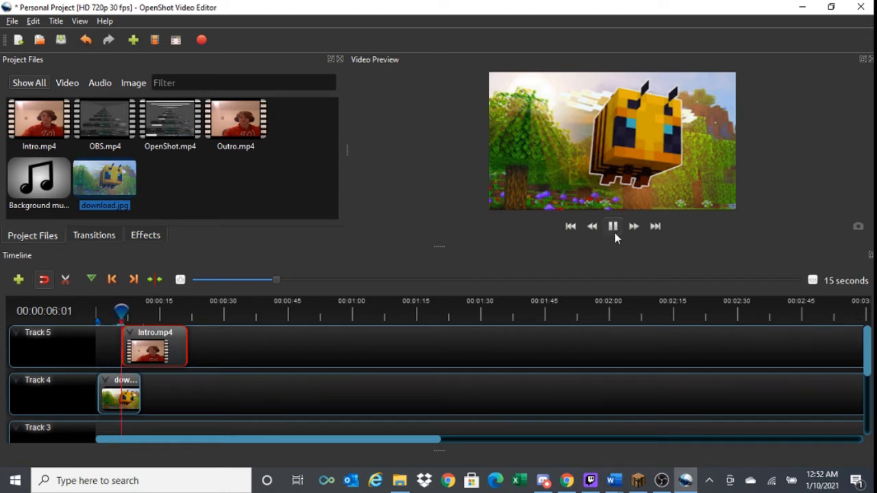
pyautogui.click(614, 232)
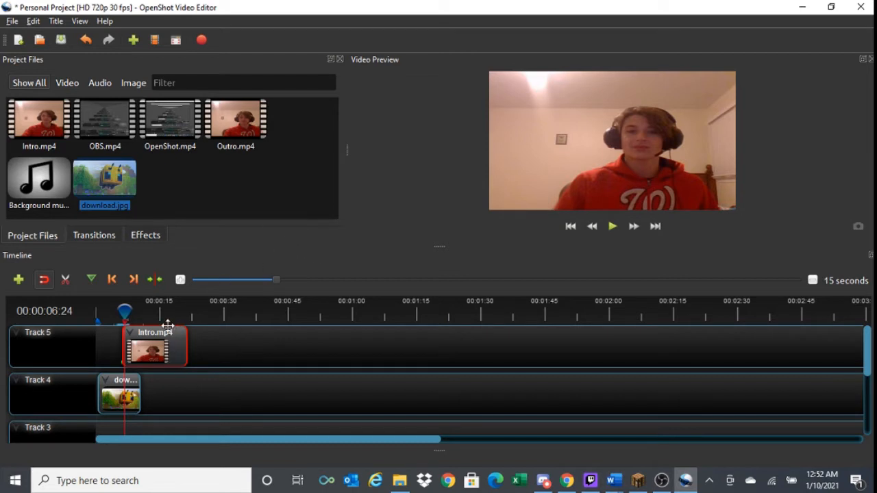
pyautogui.moveTo(160, 333); pyautogui.dragTo(177, 336)
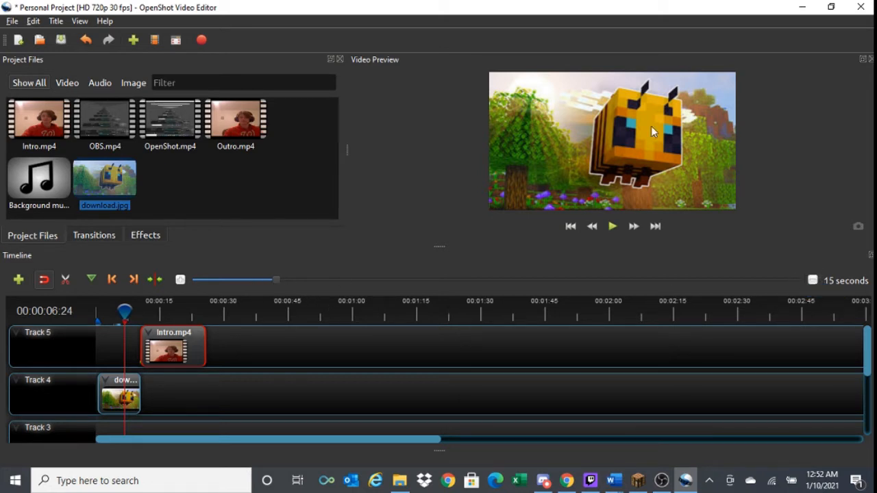
# - Explore the timeline zoom by going in to 5 seconds, out to 45 seconds, and back to the 15 seconds scale
pyautogui.click(181, 282)
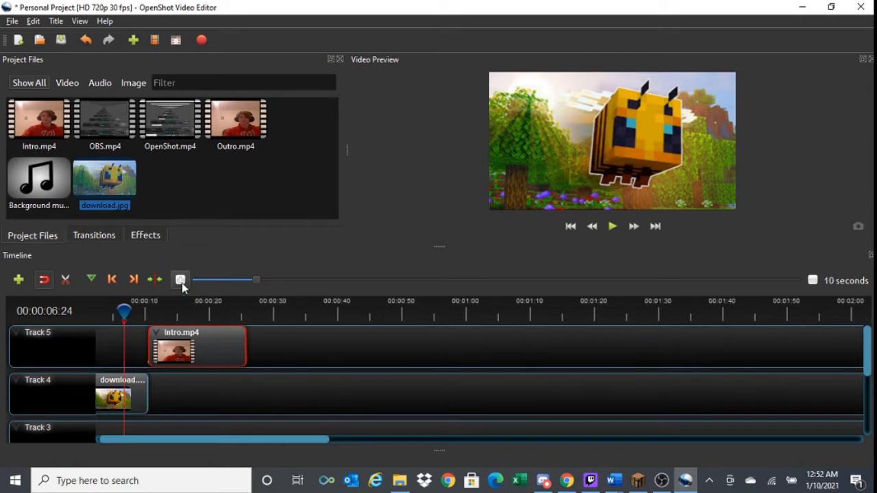
pyautogui.click(182, 282)
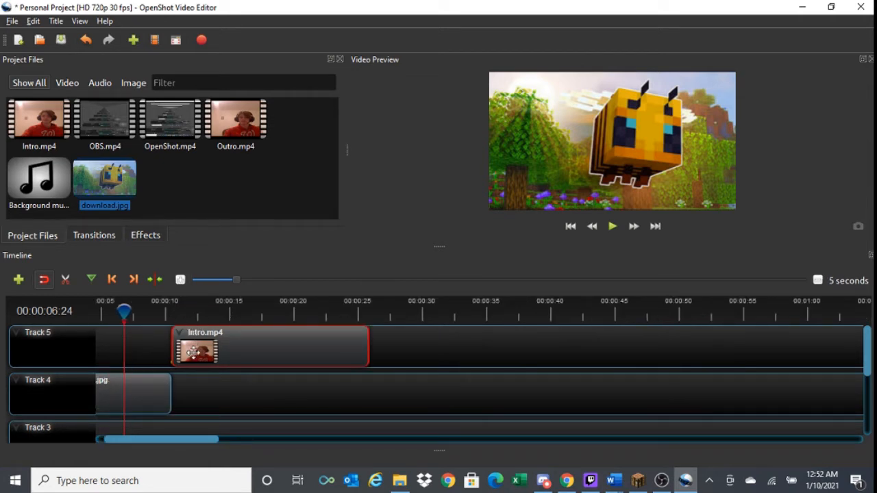
pyautogui.click(197, 436)
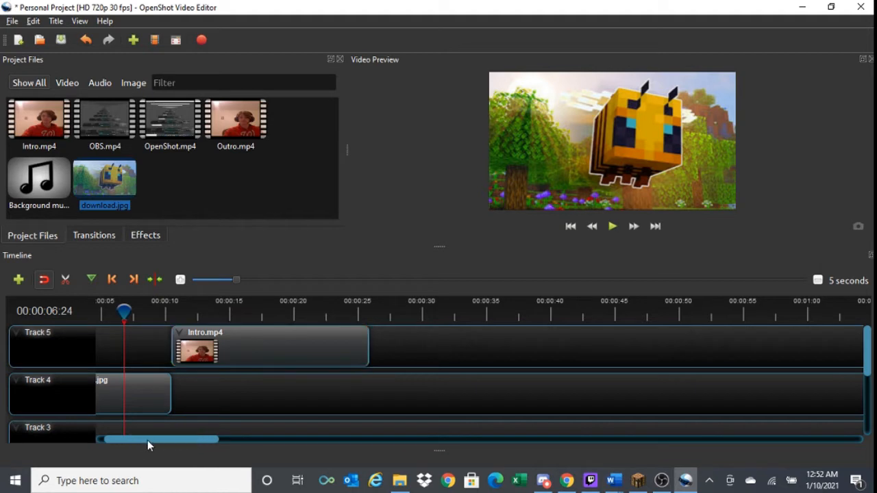
pyautogui.moveTo(147, 440); pyautogui.dragTo(87, 437)
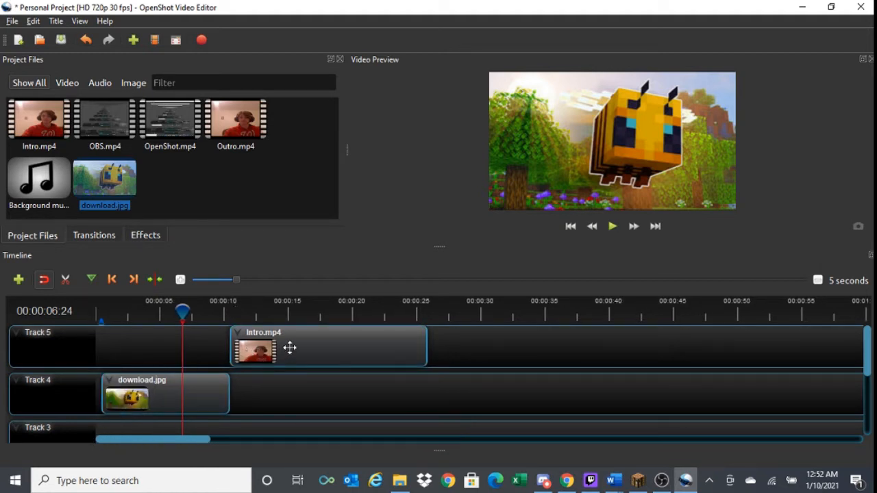
pyautogui.click(814, 279)
pyautogui.click(814, 279)
pyautogui.click(816, 278)
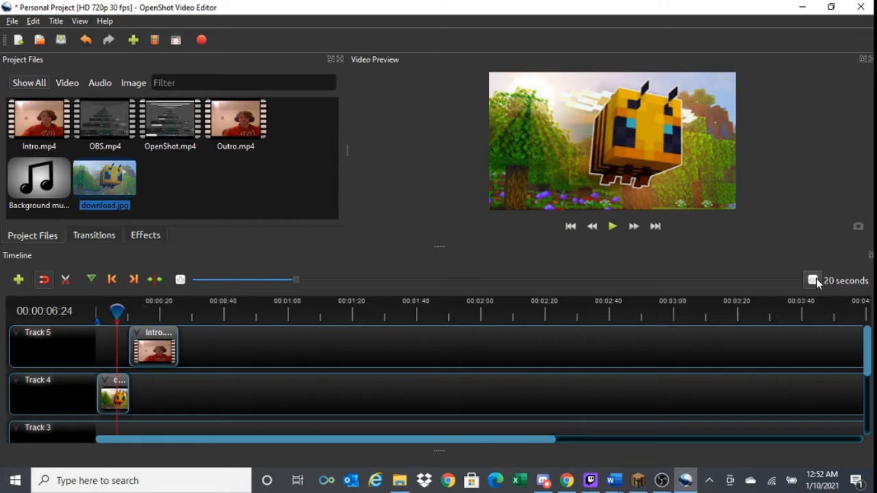
pyautogui.click(816, 278)
pyautogui.click(816, 278)
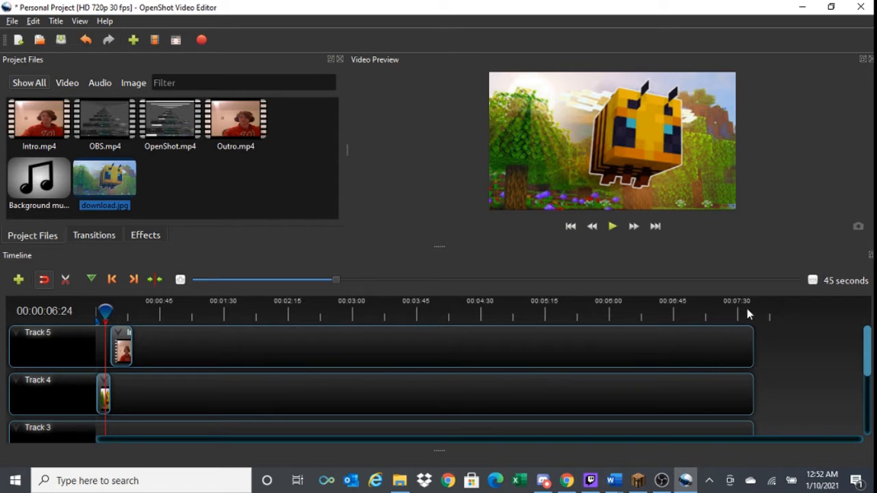
pyautogui.click(175, 281)
pyautogui.click(175, 281)
pyautogui.click(175, 281)
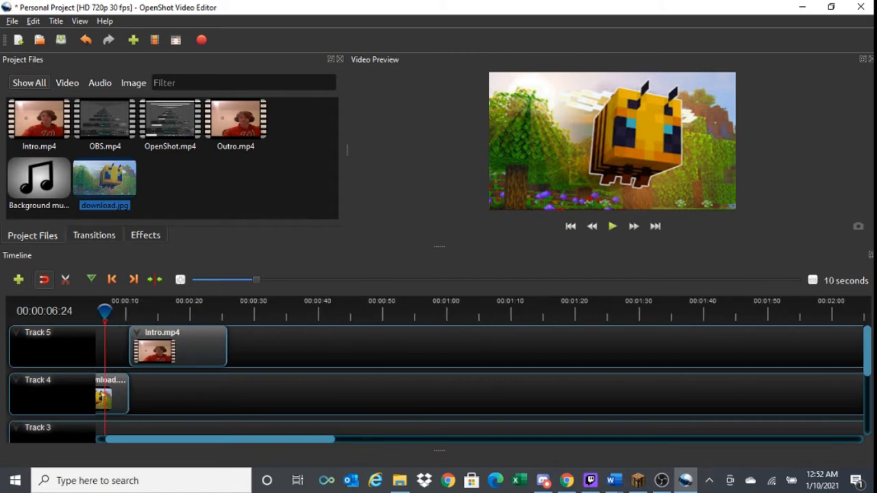
pyautogui.click(810, 281)
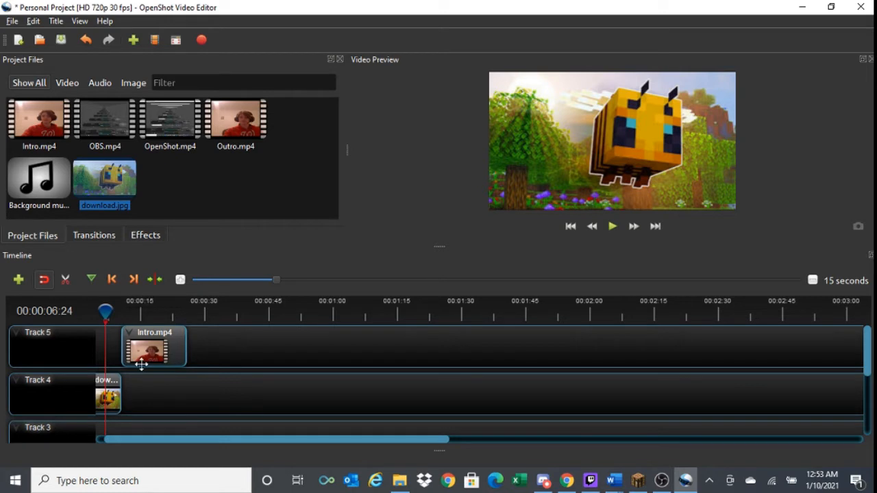
# - Slice Intro.mp4 at 00:00:21:24 with Slice All, keeping both sides
pyautogui.moveTo(108, 310); pyautogui.dragTo(149, 312)
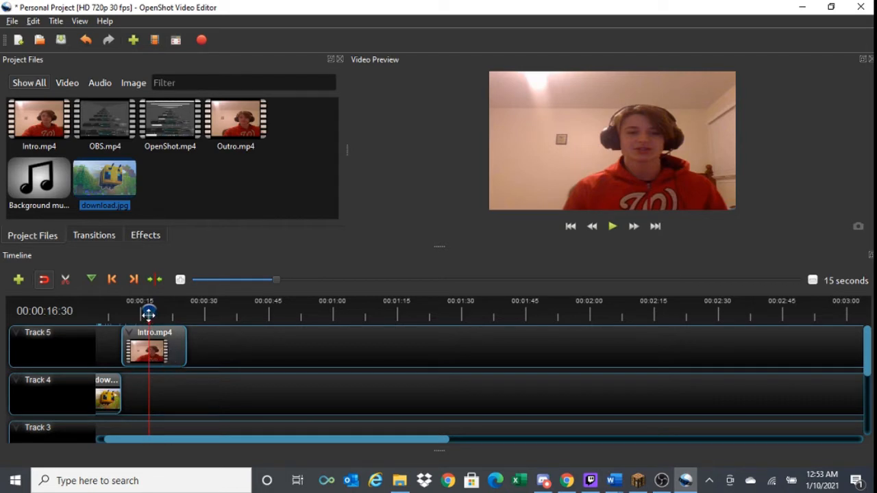
pyautogui.moveTo(147, 313); pyautogui.dragTo(169, 310)
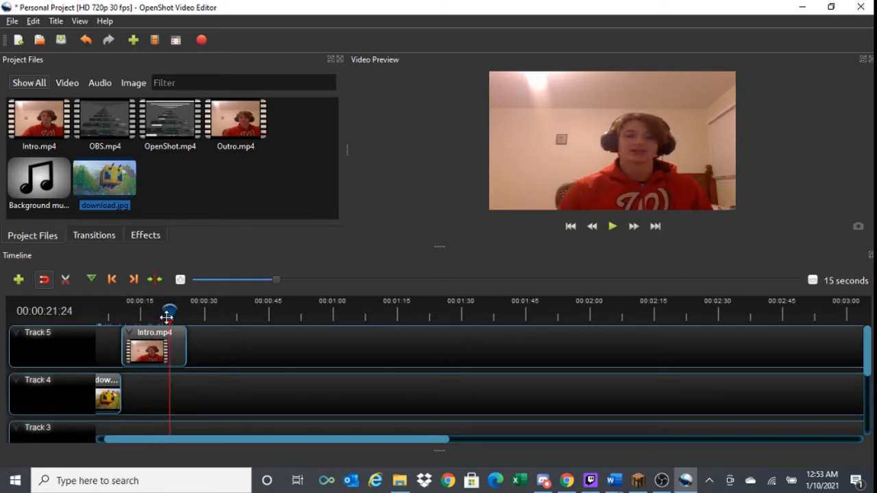
pyautogui.rightClick(169, 317)
pyautogui.moveTo(172, 325)
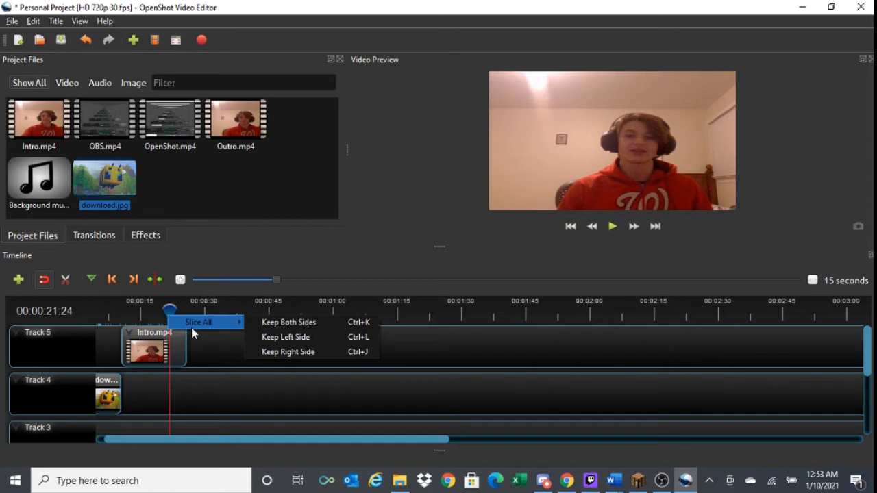
pyautogui.click(273, 326)
# - Slice Intro.mp4 on Track 5 at 00:00:18:19 with Slice All, keeping the left side
pyautogui.moveTo(169, 313); pyautogui.dragTo(156, 313)
pyautogui.rightClick(157, 315)
pyautogui.moveTo(202, 322)
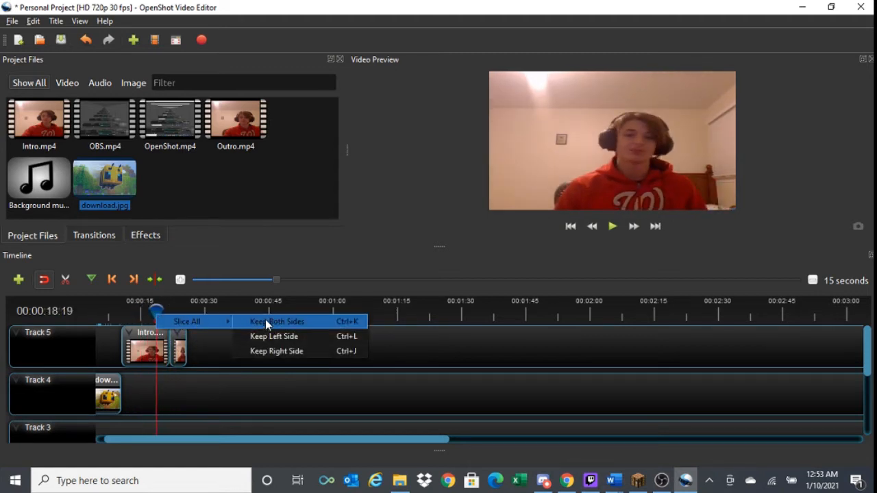
pyautogui.click(262, 337)
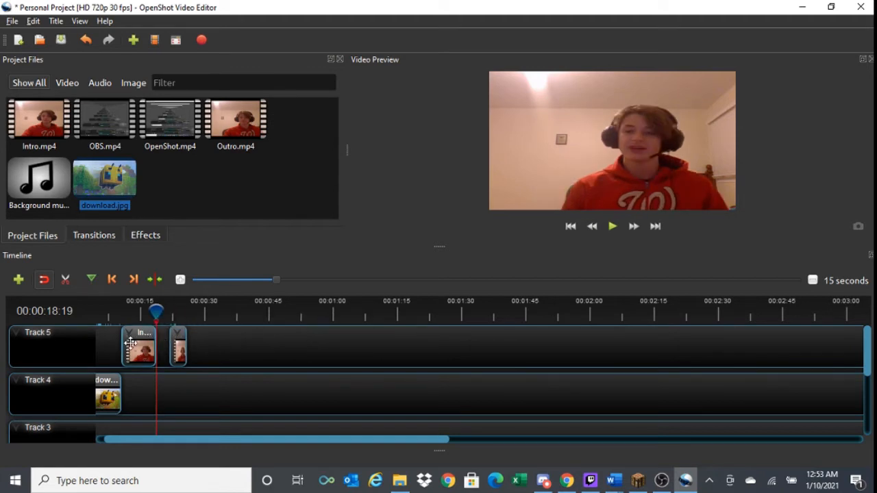
# - Slice the first Intro.mp4 piece at 00:00:15:28 with Slice All, keeping the right side
pyautogui.moveTo(156, 310); pyautogui.dragTo(144, 311)
pyautogui.rightClick(145, 311)
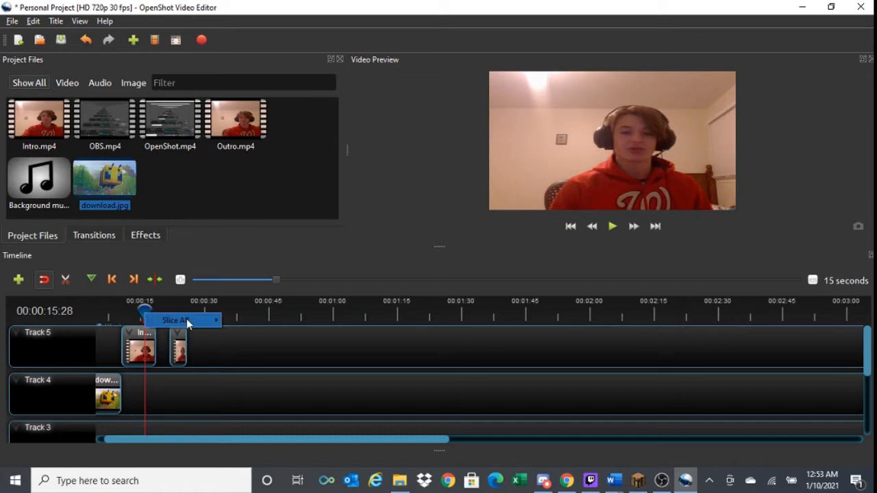
pyautogui.moveTo(186, 319)
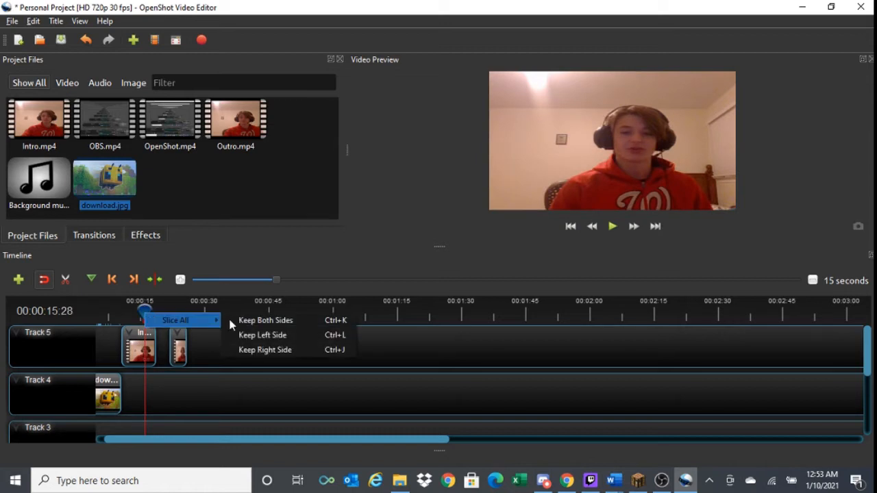
pyautogui.click(271, 350)
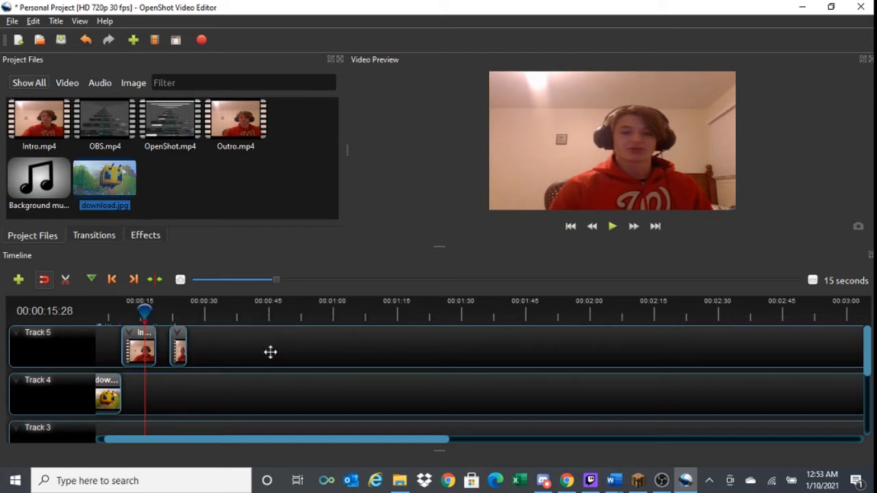
# - Delete the two remaining Intro.mp4 pieces from Track 5
pyautogui.click(155, 346)
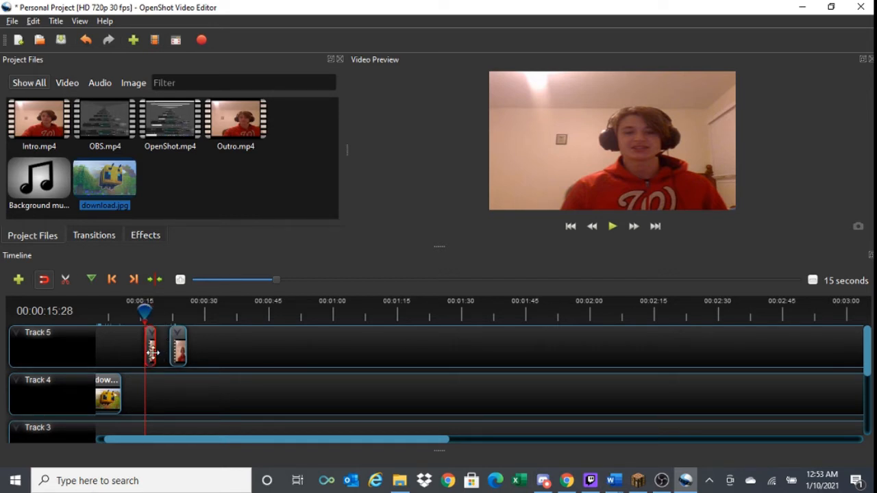
pyautogui.press('Delete')
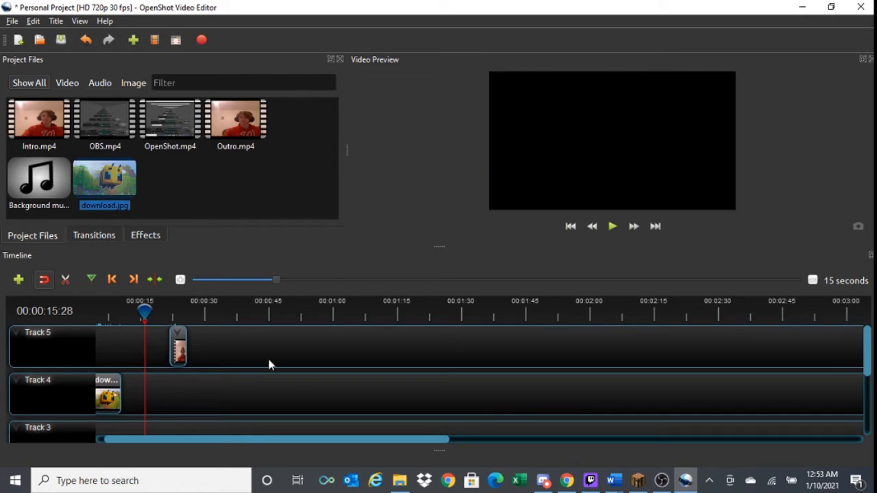
pyautogui.click(188, 348)
pyautogui.press('Delete')
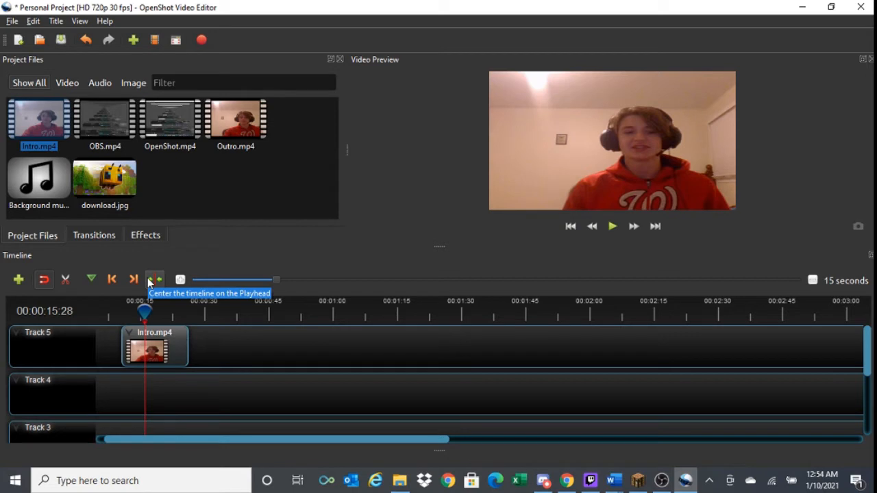
# - Cut Intro.mp4 on Track 5 with the Razor Tool at about 21 and 17 seconds, and turn the tool off
pyautogui.click(67, 281)
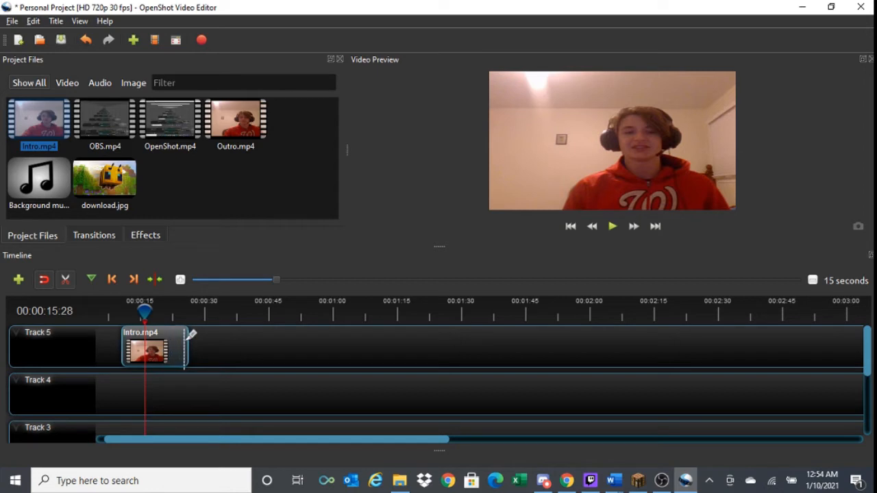
pyautogui.click(166, 353)
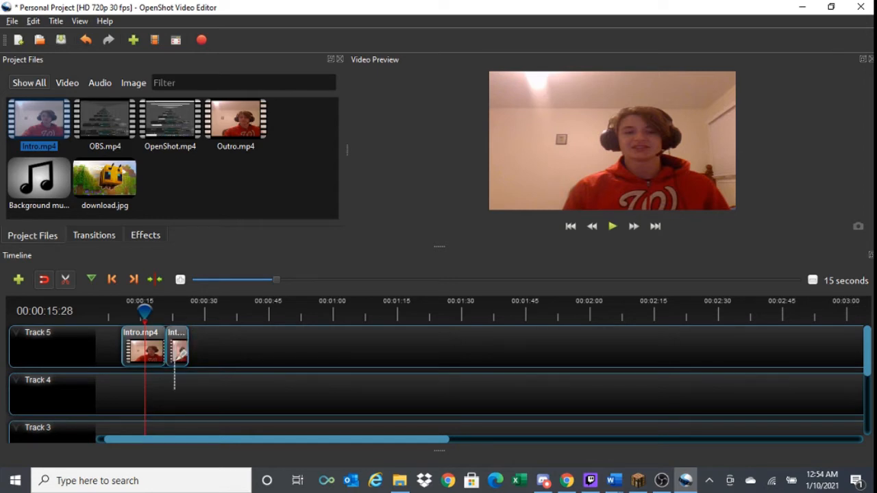
pyautogui.click(148, 348)
pyautogui.click(65, 280)
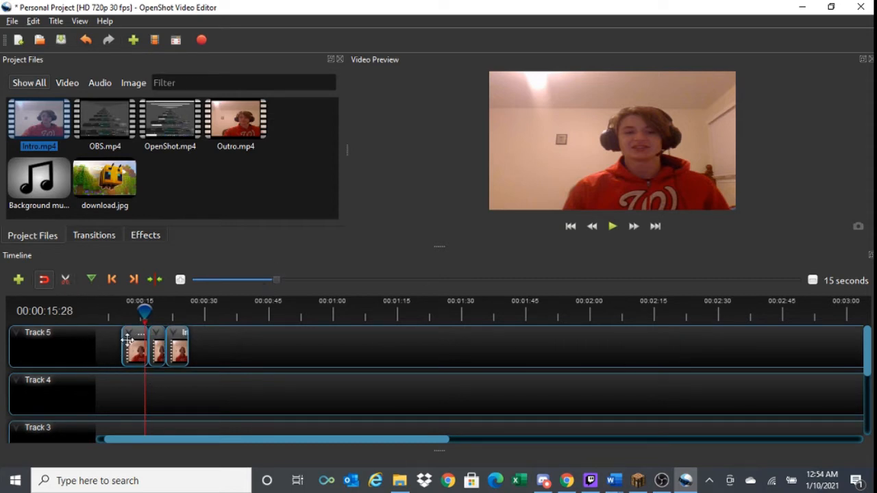
# - Delete all three razor-cut pieces of Intro.mp4 from Track 5
pyautogui.click(128, 340)
pyautogui.press('Delete')
pyautogui.click(156, 348)
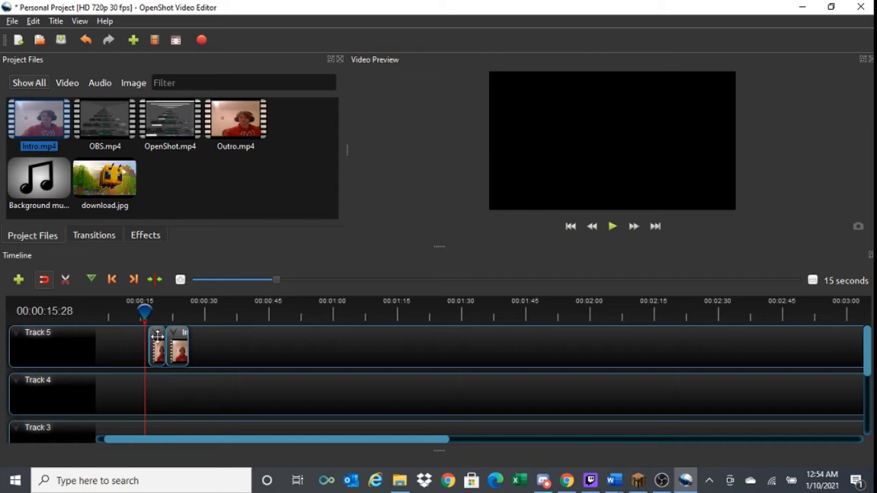
pyautogui.press('Delete')
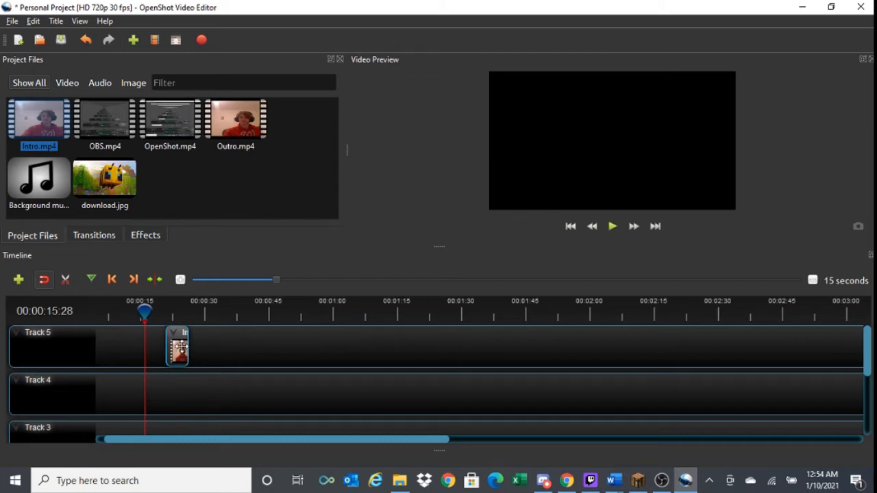
pyautogui.click(181, 347)
pyautogui.press('Delete')
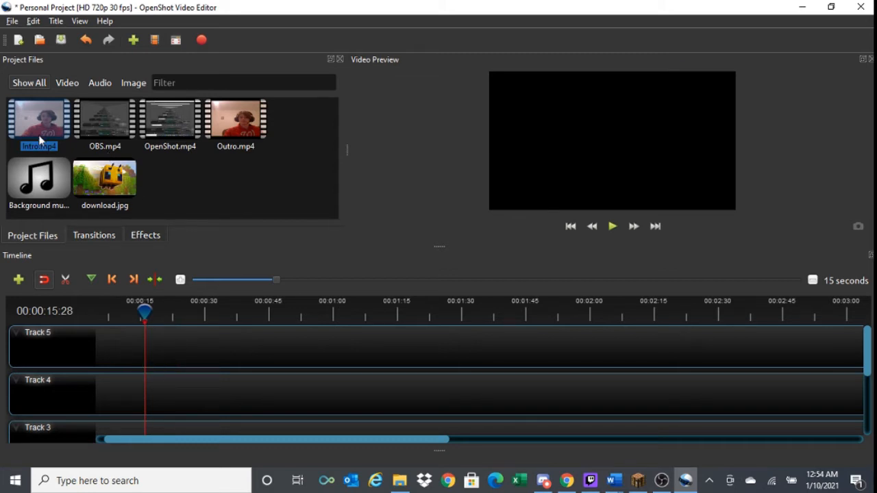
# - Add Intro.mp4 to Track 5 starting at about 6 seconds and open its properties with the playhead at 00:00:06:24
pyautogui.moveTo(41, 124); pyautogui.dragTo(104, 348)
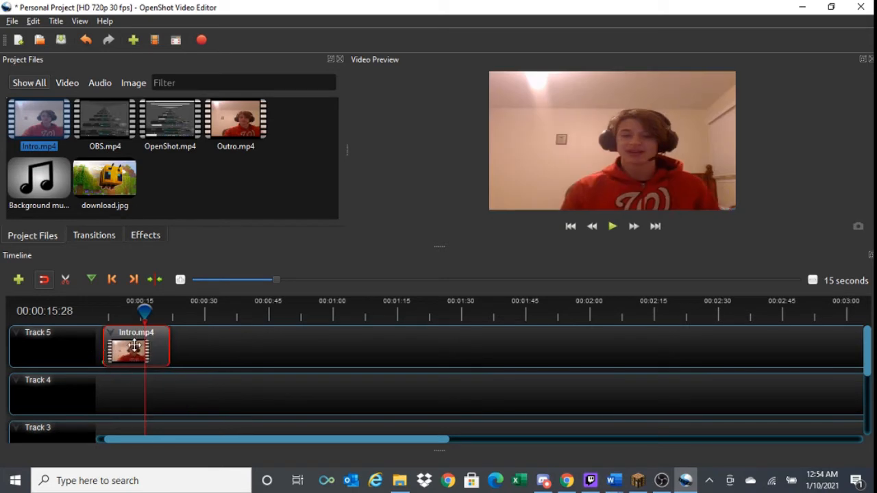
pyautogui.moveTo(146, 310); pyautogui.dragTo(105, 314)
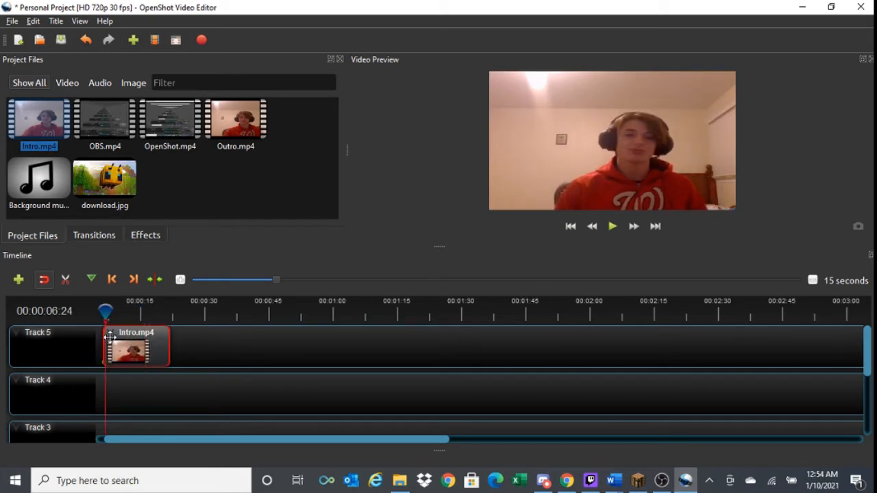
pyautogui.rightClick(112, 337)
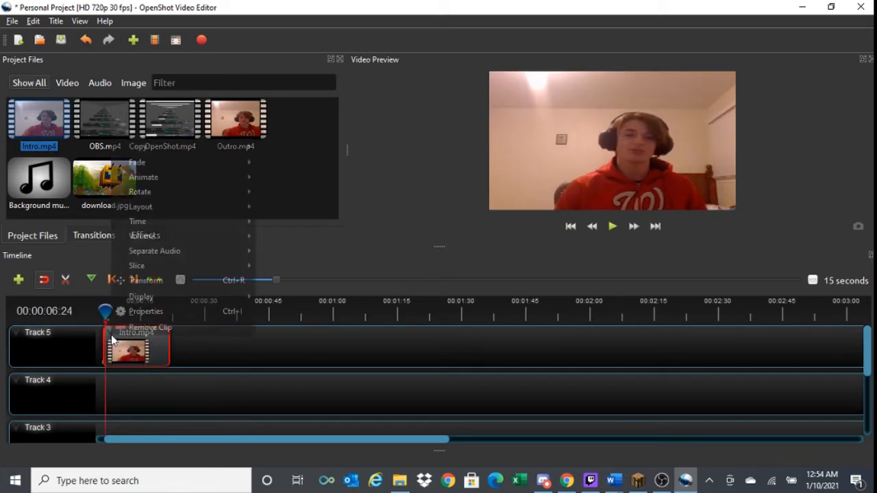
pyautogui.click(146, 311)
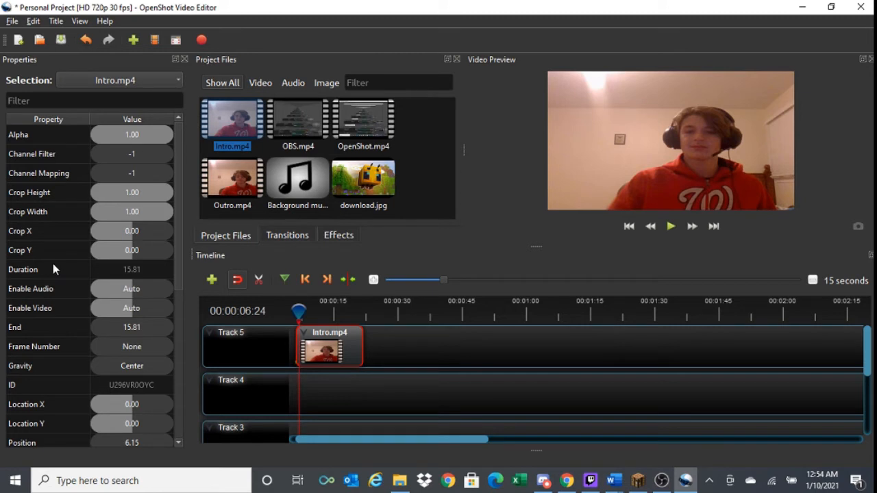
# - Keyframe Intro.mp4's location at 00:00:06:24 with Location X 0.00 and Location Y 0.02
pyautogui.scroll(-3, 51, 260)
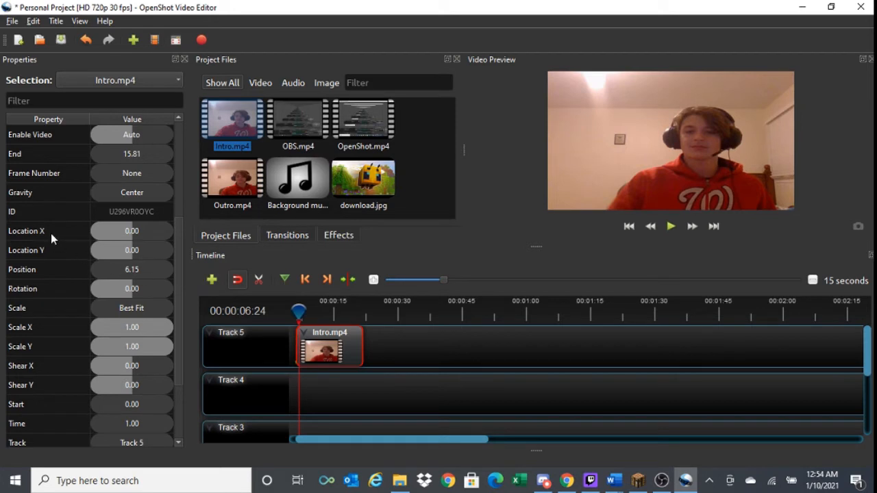
pyautogui.moveTo(129, 231)
pyautogui.mouseDown()
pyautogui.moveTo(155, 232)
pyautogui.moveTo(134, 236)
pyautogui.mouseUp()
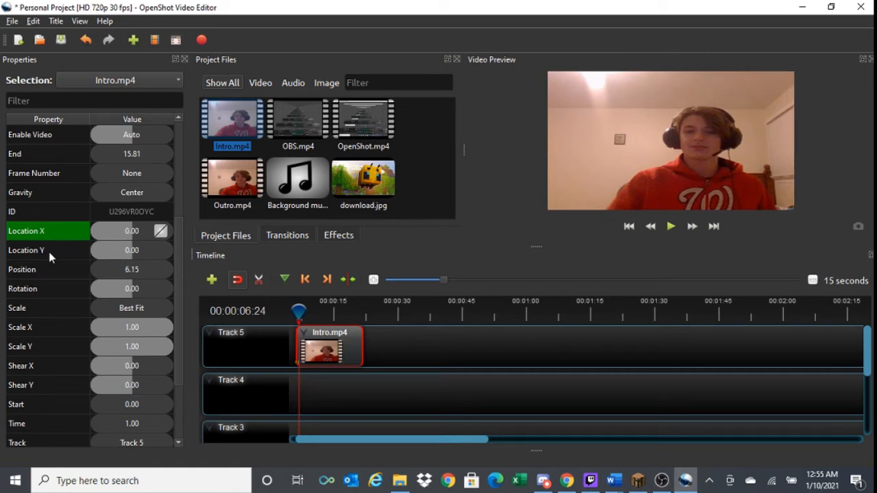
pyautogui.moveTo(138, 253); pyautogui.dragTo(132, 249)
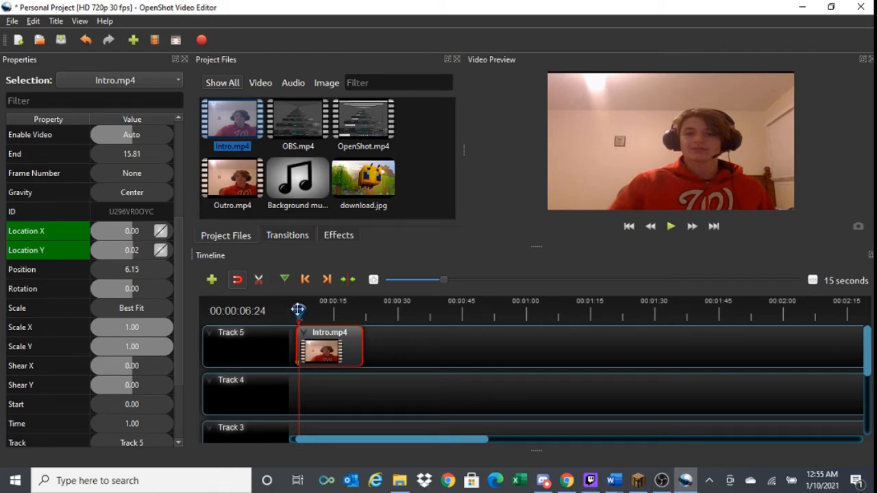
# - Save the project and scrub through Intro.mp4 to preview the location keyframes
pyautogui.moveTo(297, 312); pyautogui.dragTo(321, 313)
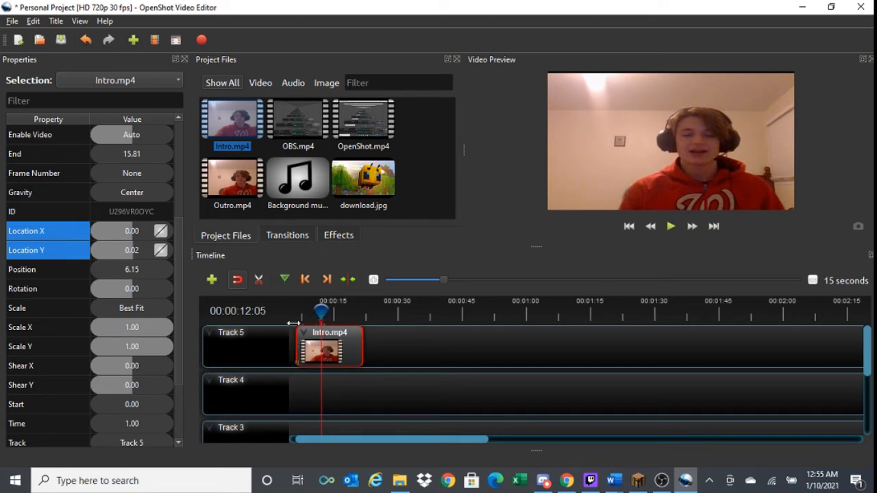
pyautogui.hotkey('ctrl', 's')
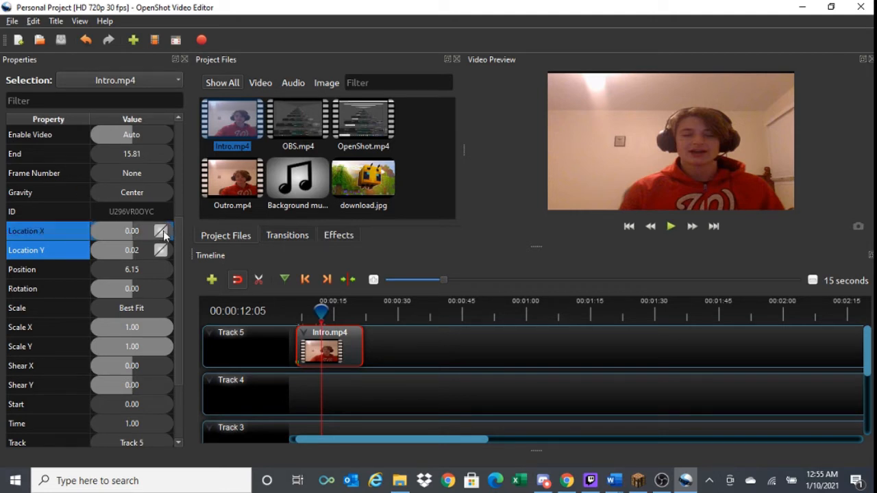
pyautogui.moveTo(320, 310); pyautogui.dragTo(289, 324)
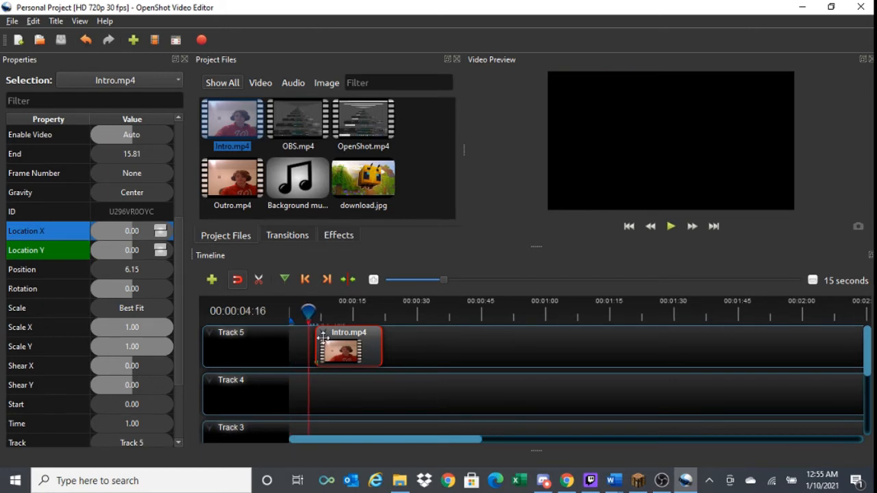
pyautogui.moveTo(305, 313); pyautogui.dragTo(347, 311)
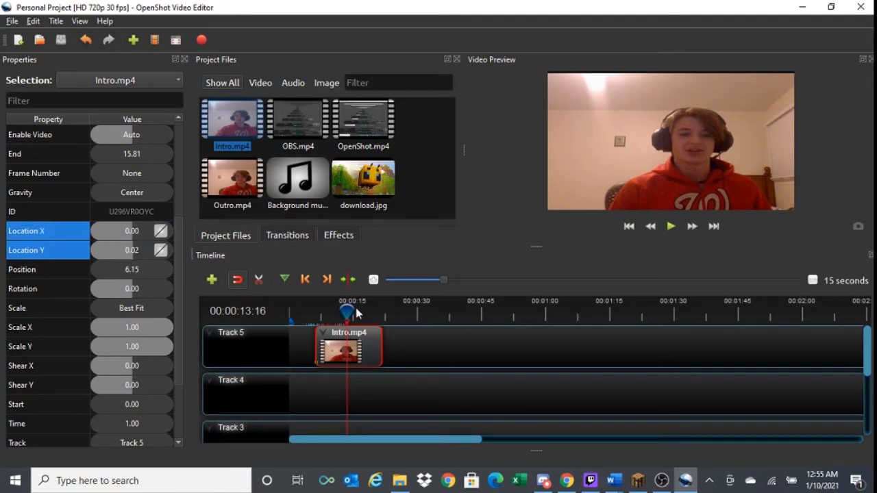
# - Set Intro.mp4's Rotation to -360 at 00:00:09:15 and scrub back to the clip's start to preview the spin
pyautogui.moveTo(348, 309); pyautogui.dragTo(328, 309)
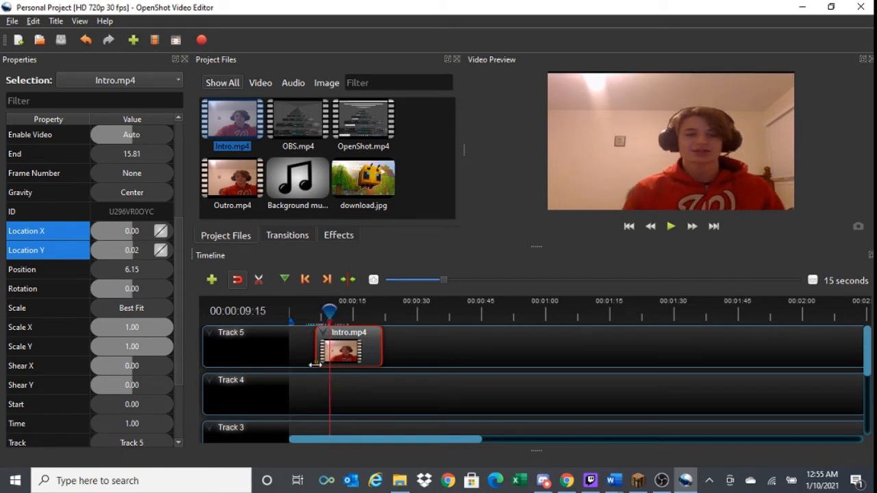
pyautogui.moveTo(130, 291); pyautogui.dragTo(54, 289)
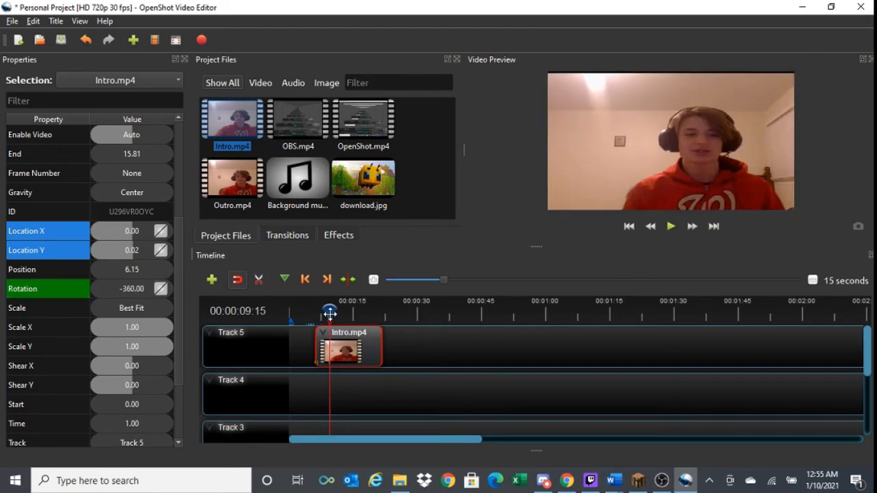
pyautogui.moveTo(329, 313)
pyautogui.mouseDown()
pyautogui.moveTo(306, 314)
pyautogui.moveTo(315, 314)
pyautogui.mouseUp()
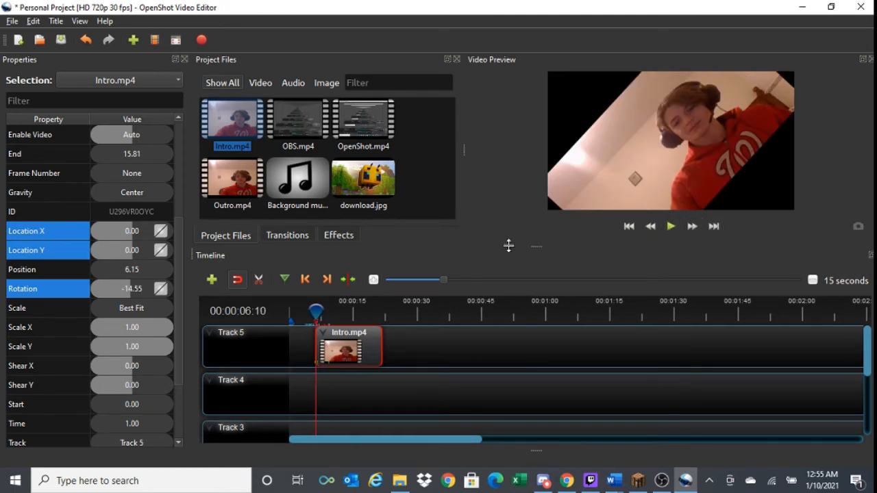
# - Set Intro.mp4's Volume to 0.00 at 00:00:06:10 and play the clip to about 11 seconds
pyautogui.scroll(-2, 33, 321)
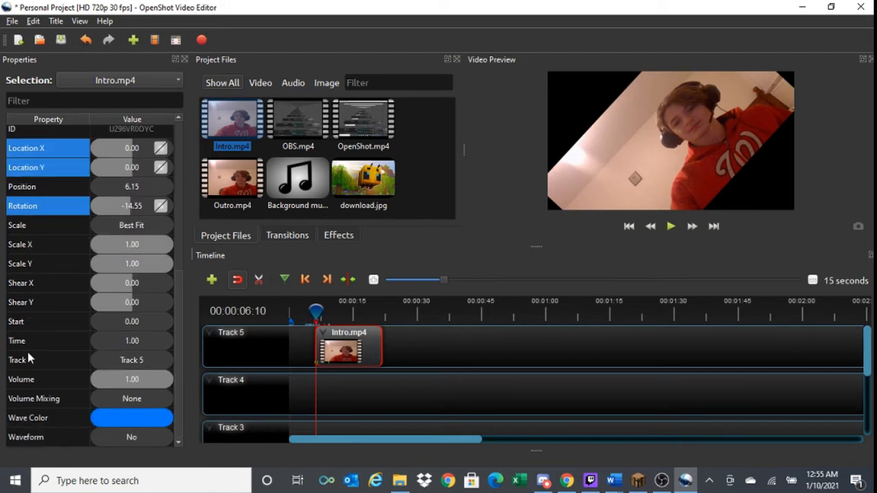
pyautogui.moveTo(144, 378); pyautogui.dragTo(20, 382)
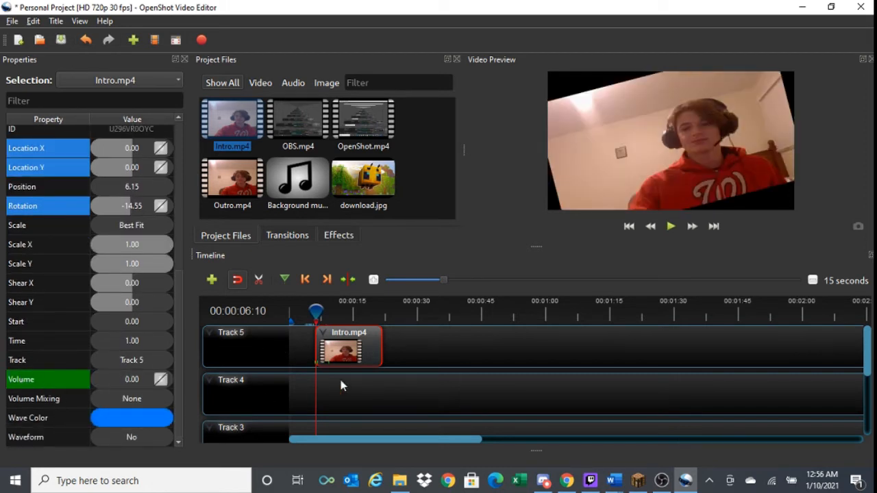
pyautogui.click(675, 225)
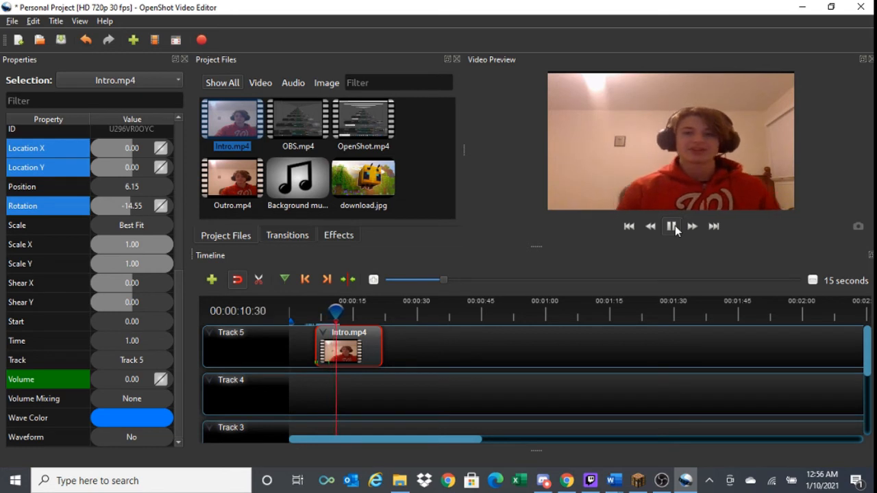
pyautogui.click(675, 225)
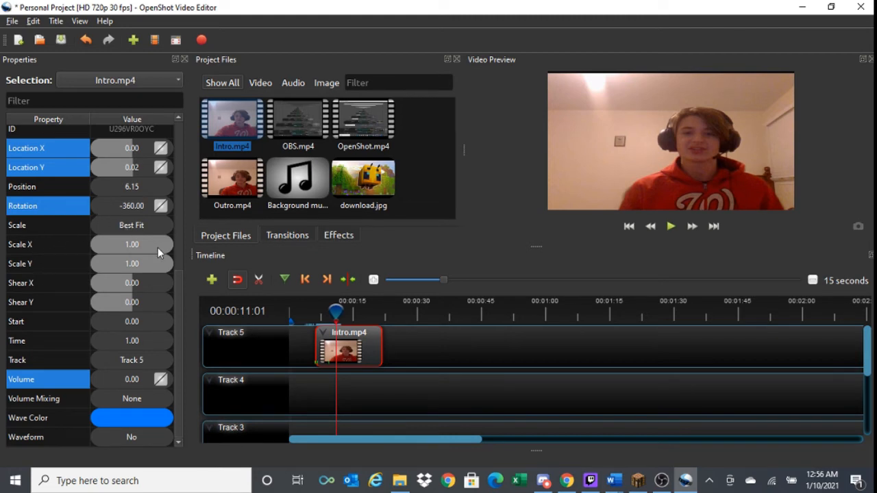
# - Shrink Intro.mp4 at 00:00:11:01 to Scale X 0.29 and Scale Y 0.30, and scrub ahead to 00:00:12:19
pyautogui.moveTo(158, 247); pyautogui.dragTo(116, 265)
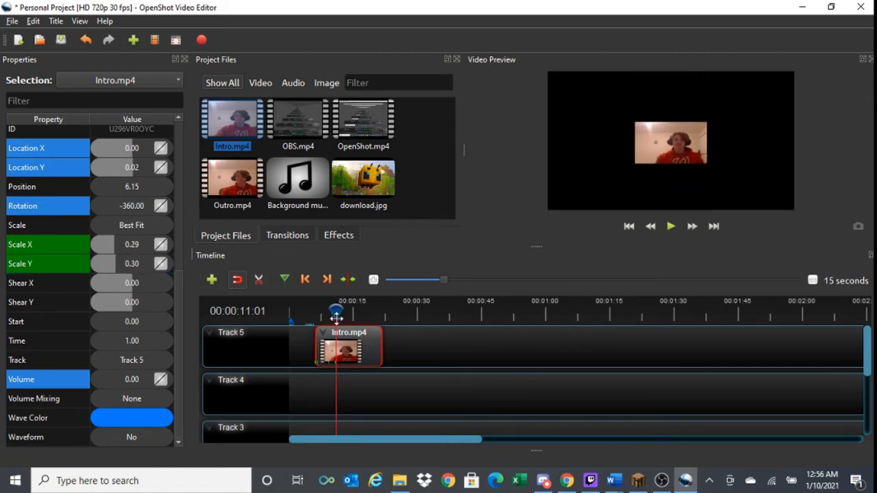
pyautogui.moveTo(335, 309)
pyautogui.mouseDown()
pyautogui.moveTo(315, 321)
pyautogui.moveTo(344, 323)
pyautogui.mouseUp()
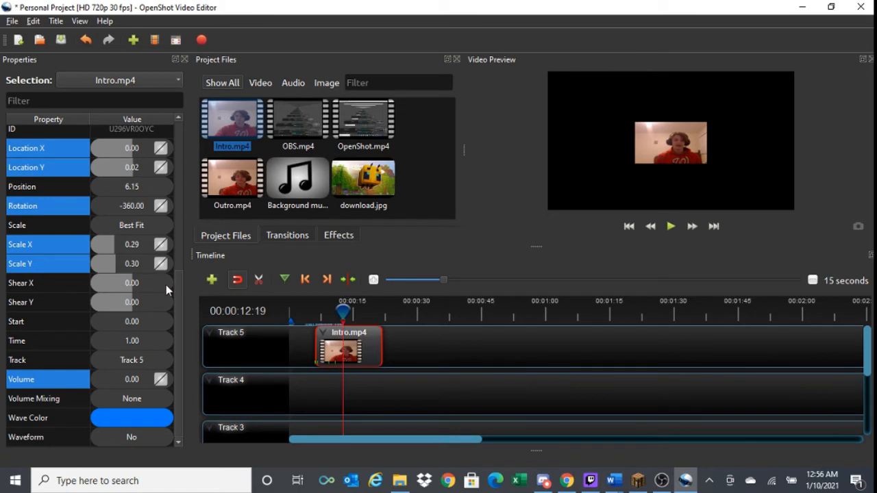
# - Delete the Intro.mp4 clip from Track 5
pyautogui.click(366, 346)
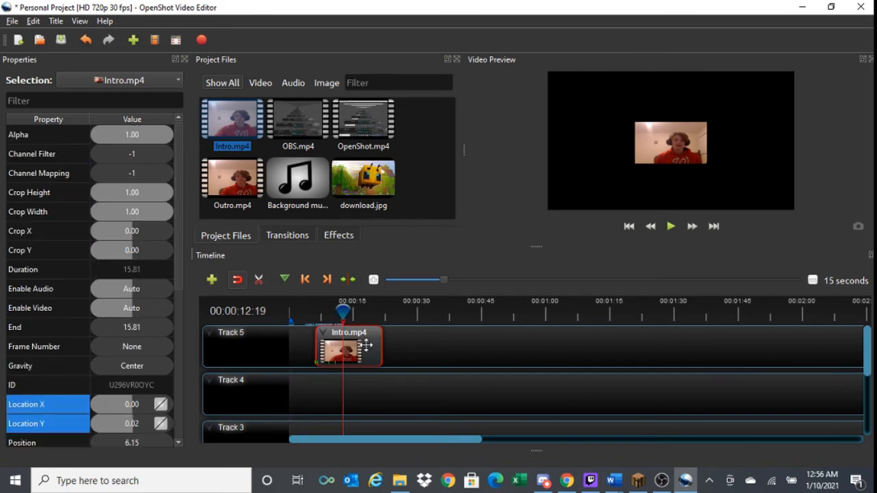
pyautogui.press('Delete')
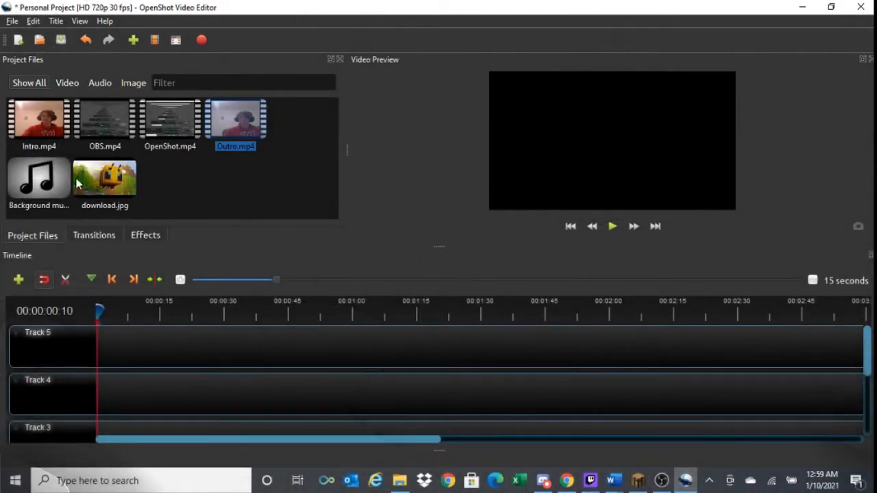
# - Place Intro.mp4 at the start of Track 5 and Outro.mp4 directly after it
pyautogui.moveTo(50, 118); pyautogui.dragTo(113, 346)
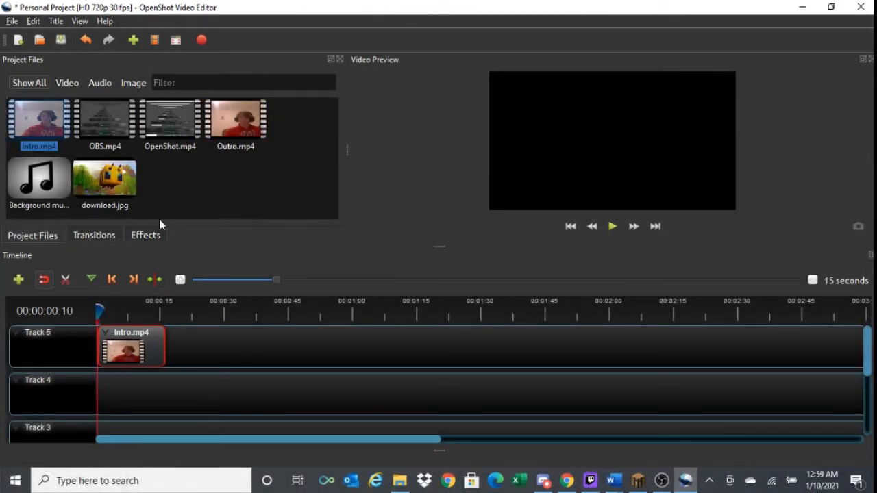
pyautogui.moveTo(228, 127); pyautogui.dragTo(169, 340)
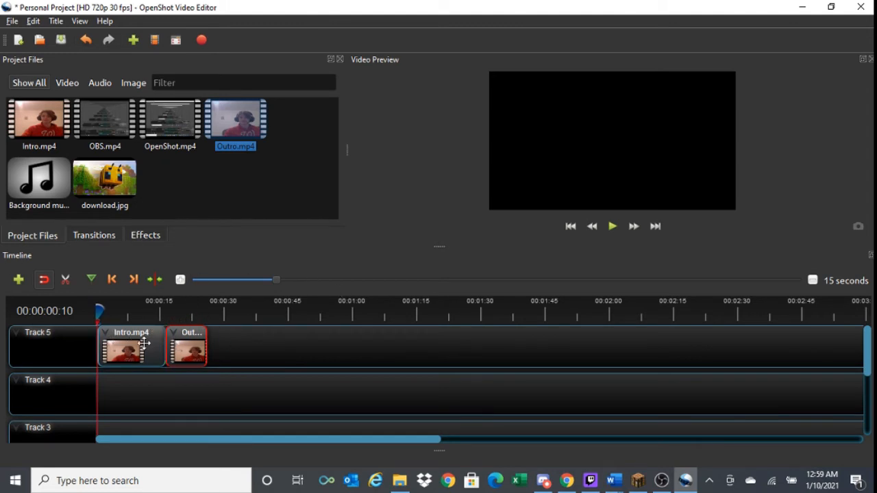
# - Add Fade transitions at the end of Intro.mp4 and the start of Outro.mp4, and reverse the one on Intro.mp4
pyautogui.click(100, 237)
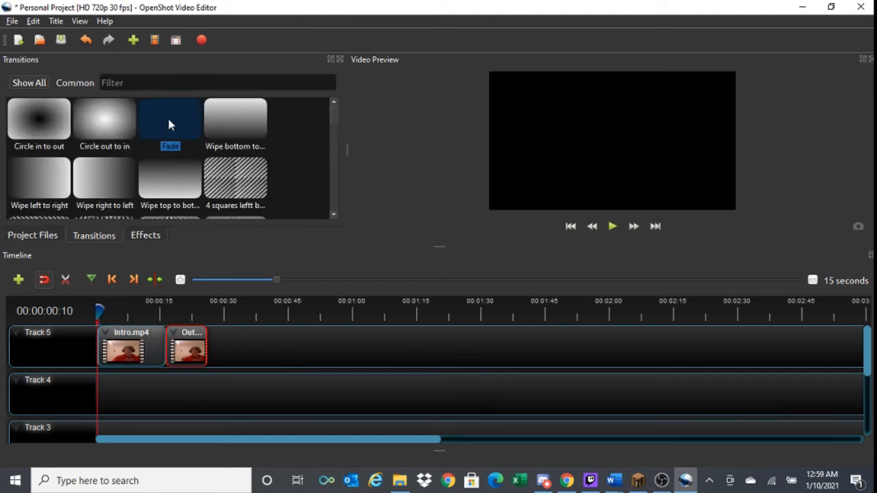
pyautogui.moveTo(191, 122); pyautogui.dragTo(146, 347)
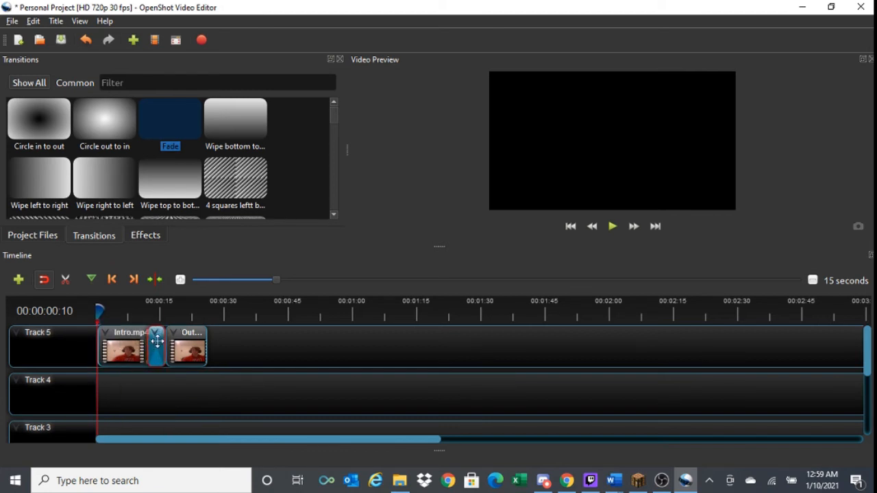
pyautogui.moveTo(165, 150); pyautogui.dragTo(181, 345)
pyautogui.rightClick(155, 338)
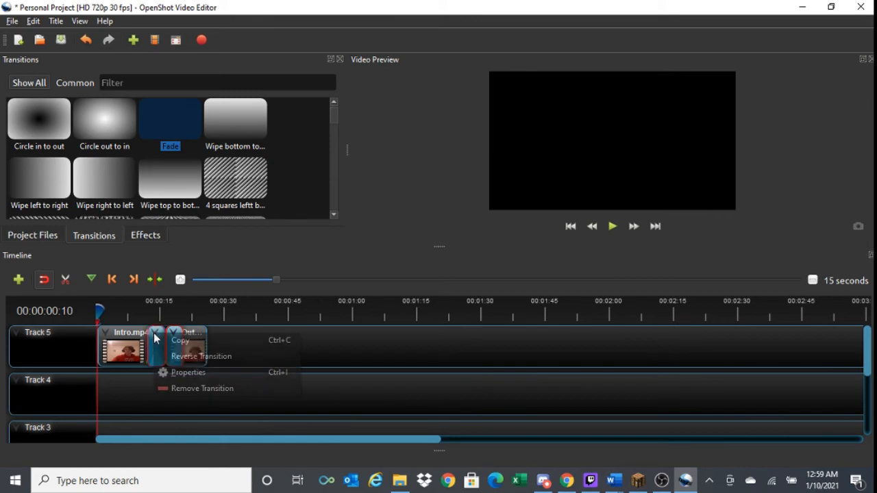
pyautogui.click(186, 357)
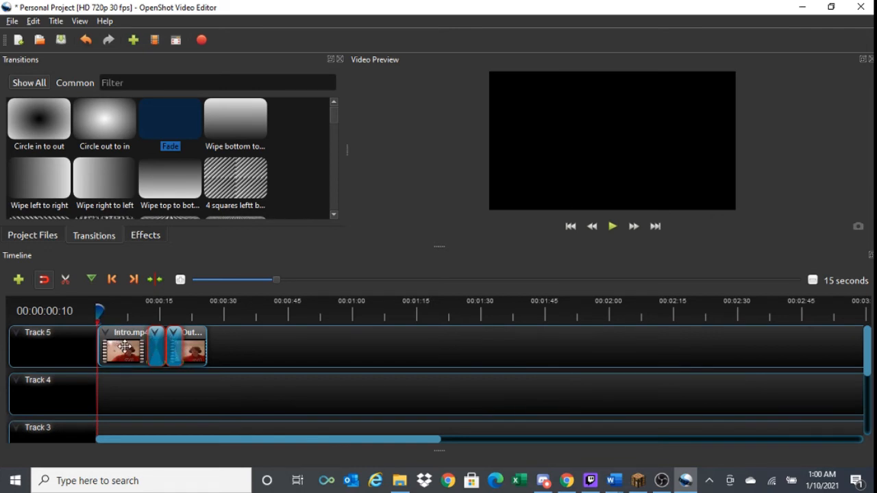
pyautogui.click(175, 342)
pyautogui.rightClick(127, 346)
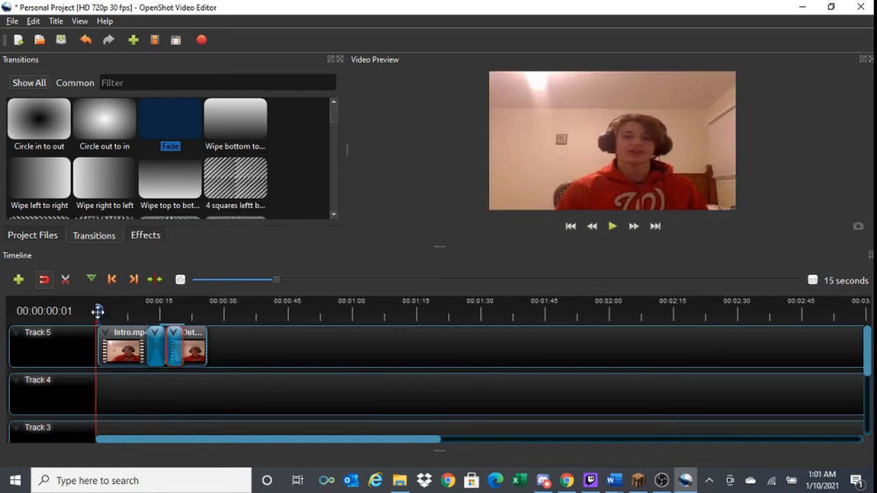
# - Preview the fades between the two clips by playing from 00:00:09:06 to about 24 seconds
pyautogui.moveTo(98, 310); pyautogui.dragTo(135, 313)
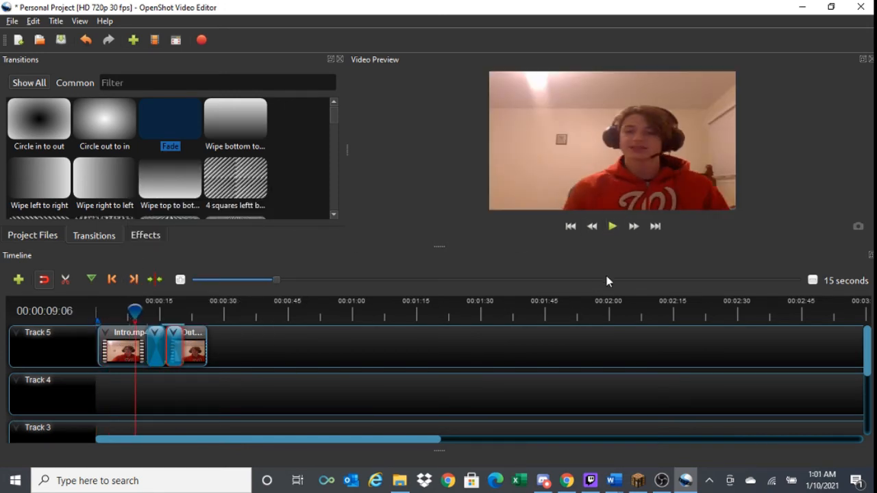
pyautogui.click(612, 231)
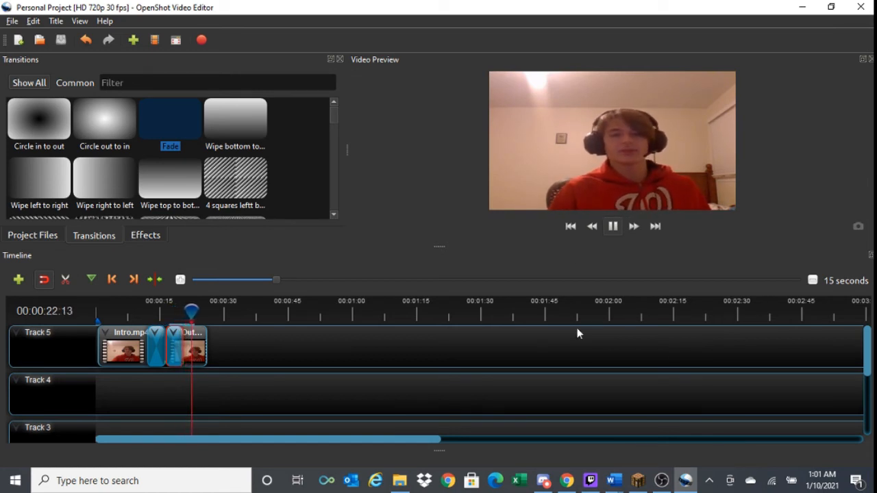
pyautogui.click(611, 228)
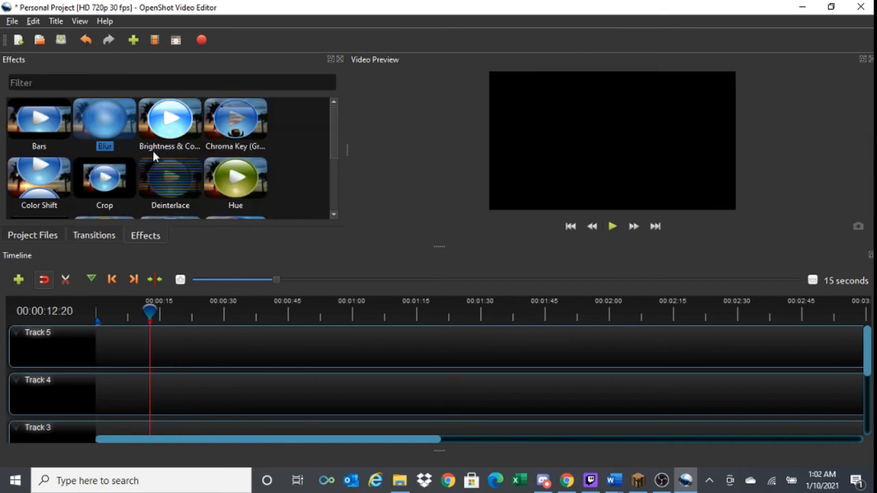
# - Place Intro.mp4 at the start of Track 4 and download.jpg above it on Track 5
pyautogui.click(33, 236)
pyautogui.moveTo(19, 110); pyautogui.dragTo(93, 402)
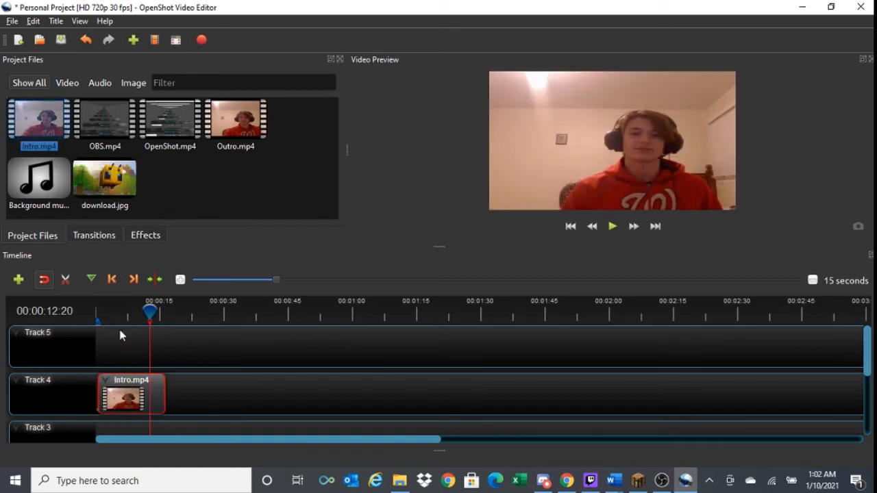
pyautogui.moveTo(104, 179); pyautogui.dragTo(130, 319)
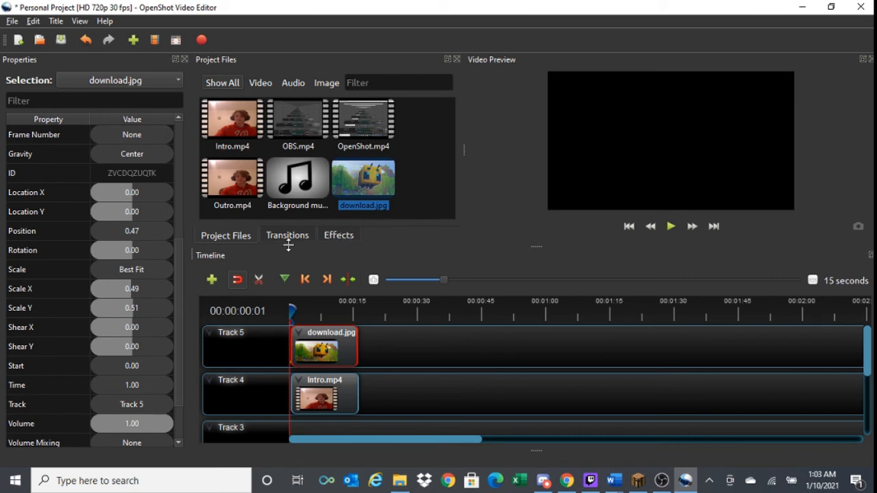
pyautogui.click(414, 347)
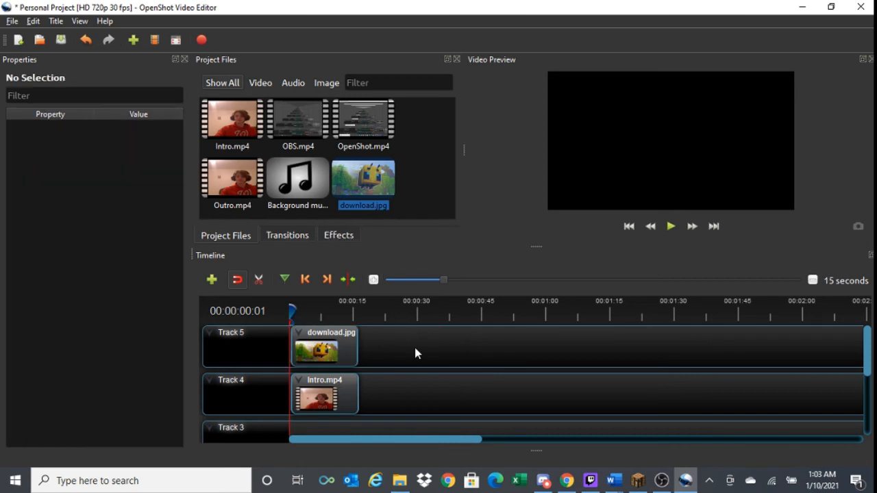
# - Apply the Blur effect to Intro.mp4 on Track 4 and preview it up to 00:00:12:20
pyautogui.click(344, 239)
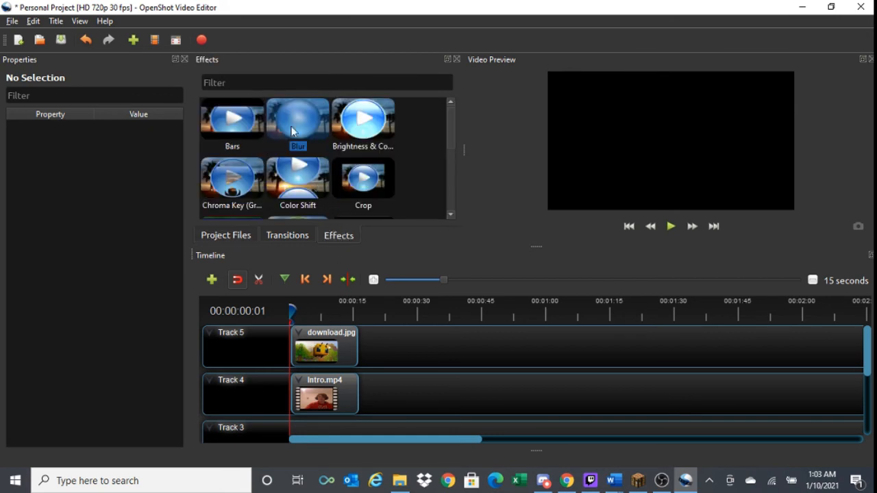
pyautogui.moveTo(291, 130); pyautogui.dragTo(333, 409)
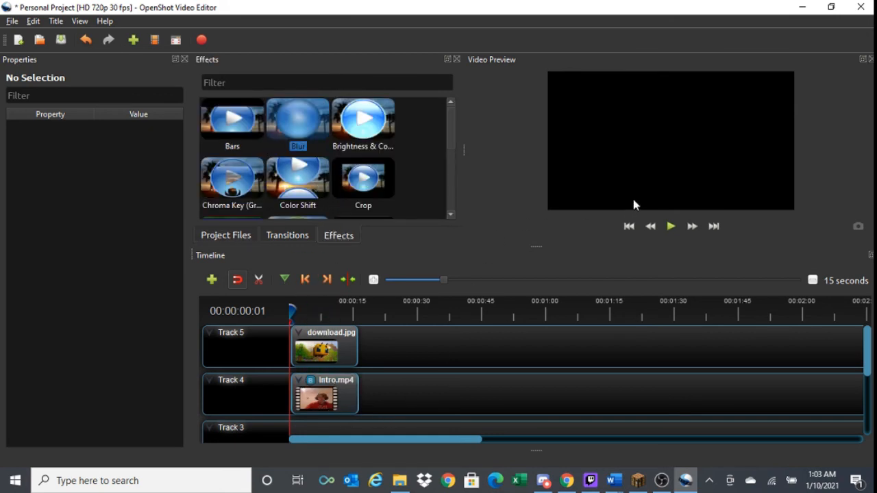
pyautogui.click(663, 231)
pyautogui.click(306, 308)
pyautogui.moveTo(306, 308); pyautogui.dragTo(343, 309)
# - Delete download.jpg from Track 5 and Intro.mp4 from Track 4, and close the clip properties
pyautogui.click(319, 340)
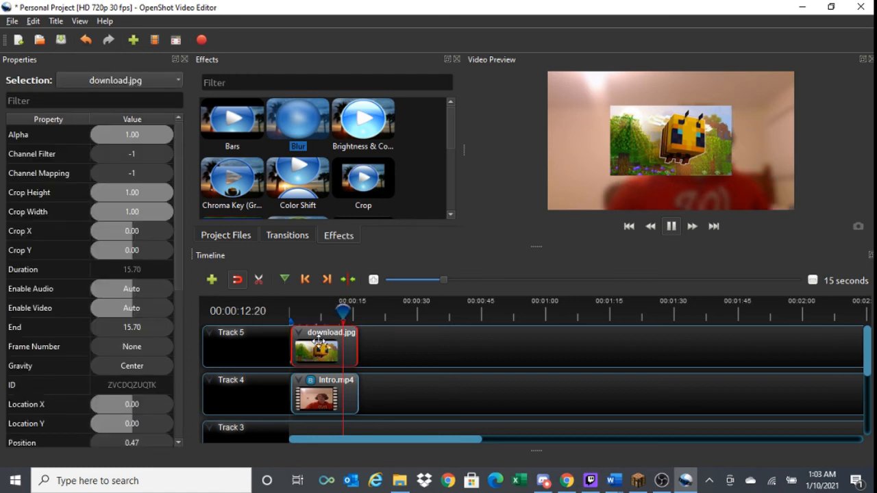
pyautogui.press('Delete')
pyautogui.click(314, 409)
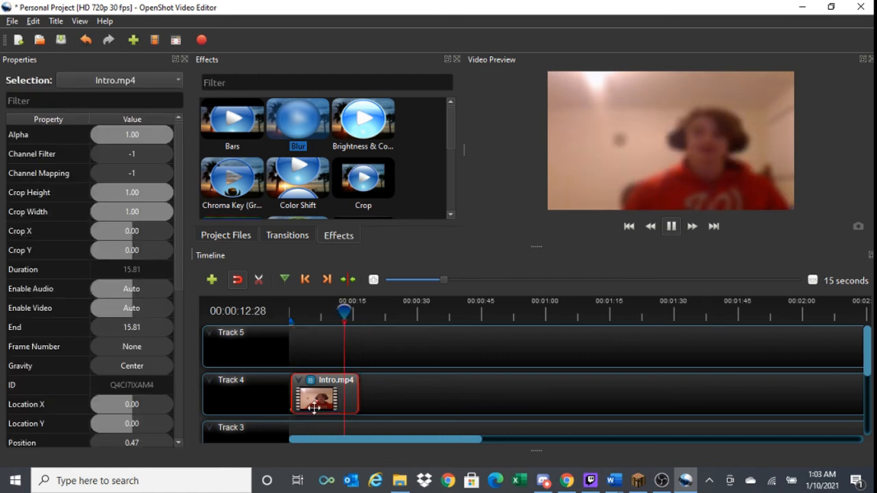
pyautogui.press('Delete')
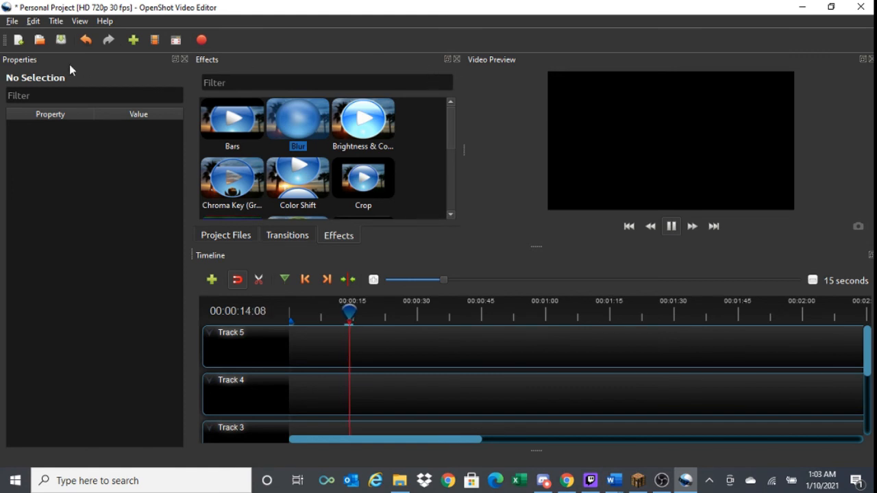
pyautogui.click(183, 59)
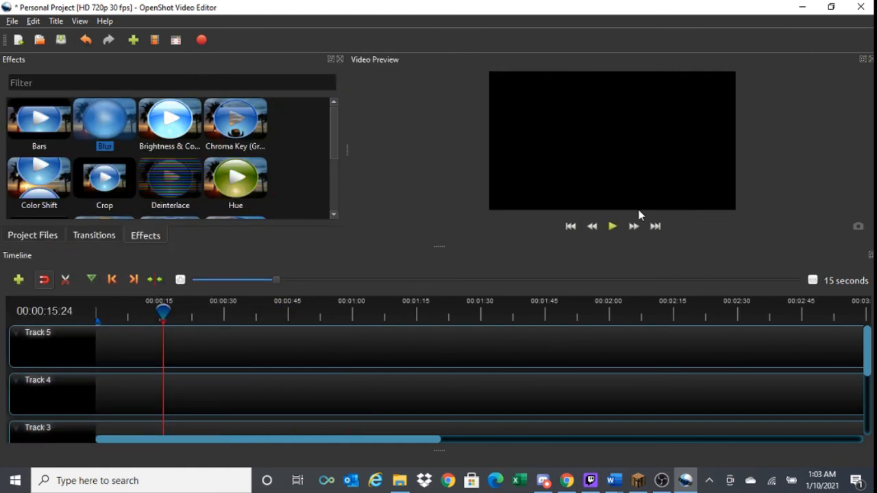
# - Start a new title from the Cloud 1 template and set Line 1 to "Video"
pyautogui.click(55, 21)
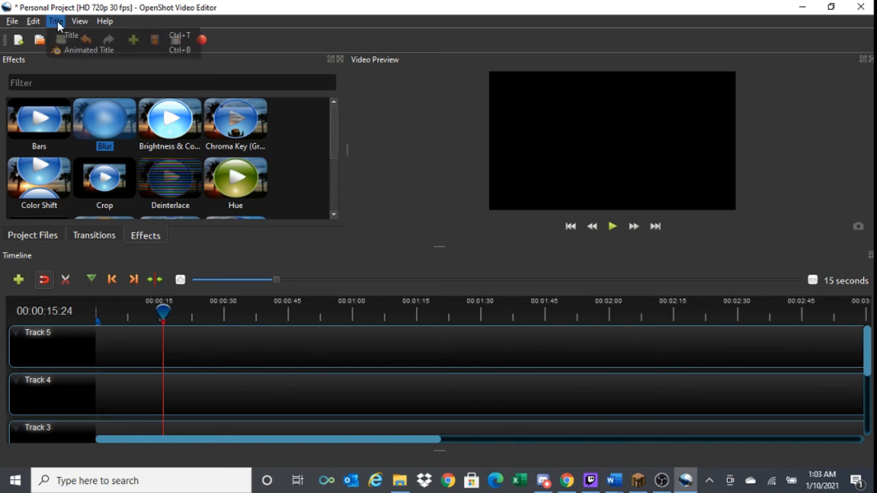
pyautogui.click(93, 35)
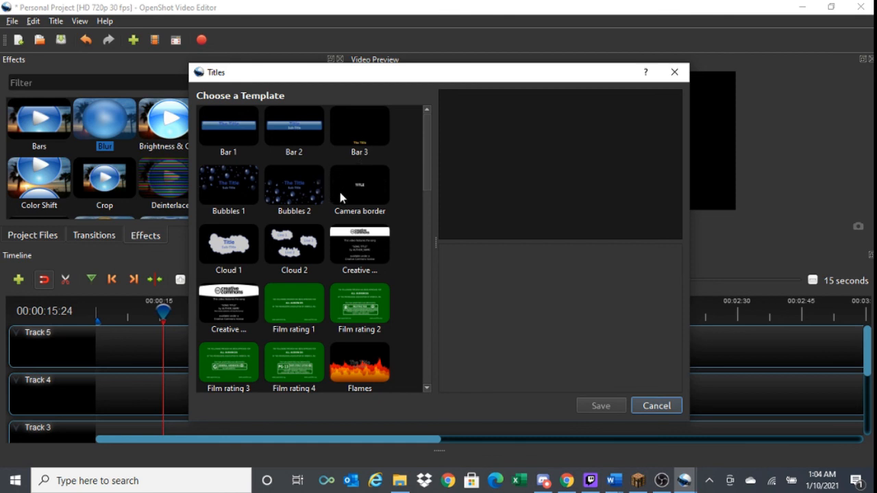
pyautogui.click(232, 257)
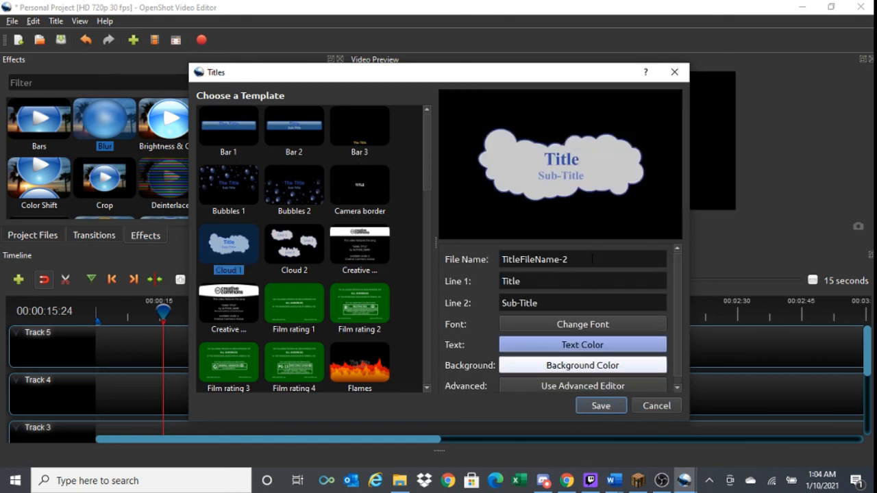
pyautogui.moveTo(564, 287); pyautogui.dragTo(470, 283)
pyautogui.press('BackSpace')
pyautogui.write('Vid')
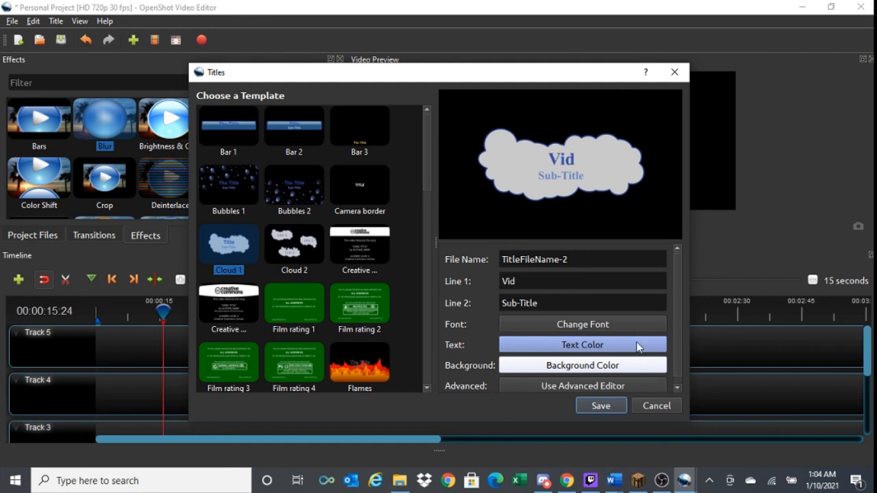
pyautogui.write('eo')
# - Set the title's Line 2 to "The video" and save the title
pyautogui.moveTo(556, 308); pyautogui.dragTo(497, 303)
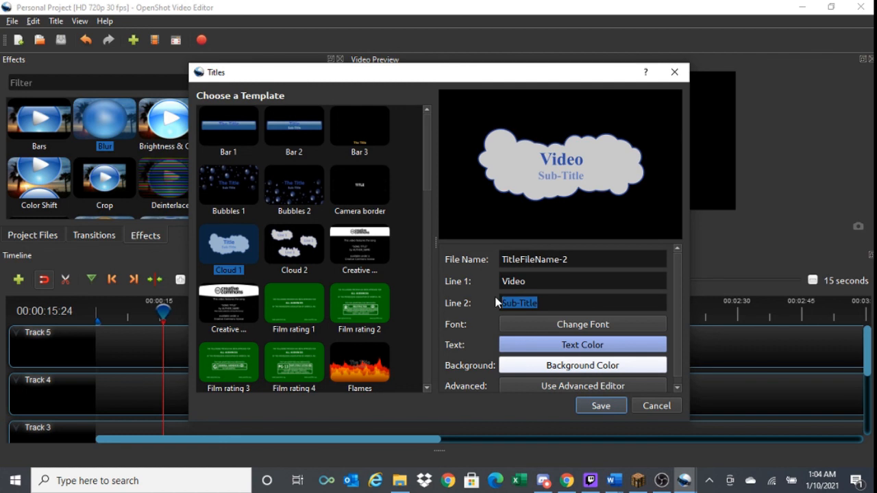
pyautogui.press('BackSpace')
pyautogui.write('T')
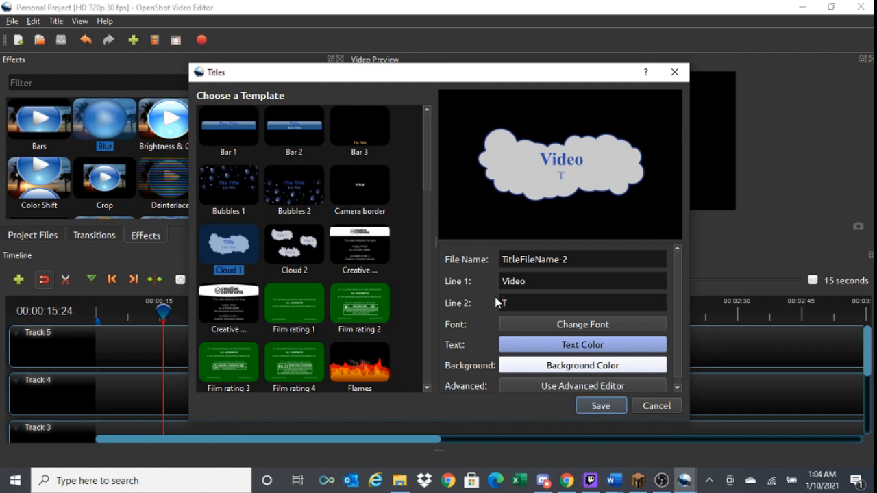
pyautogui.write('he video')
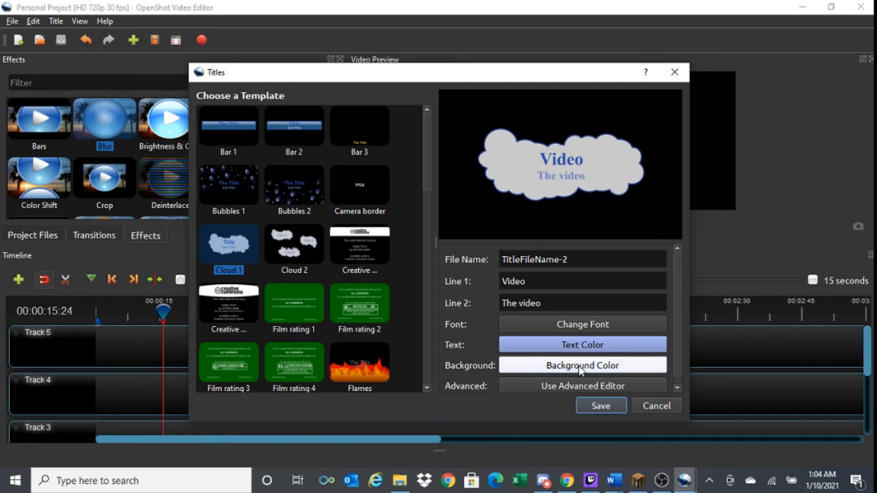
pyautogui.click(600, 407)
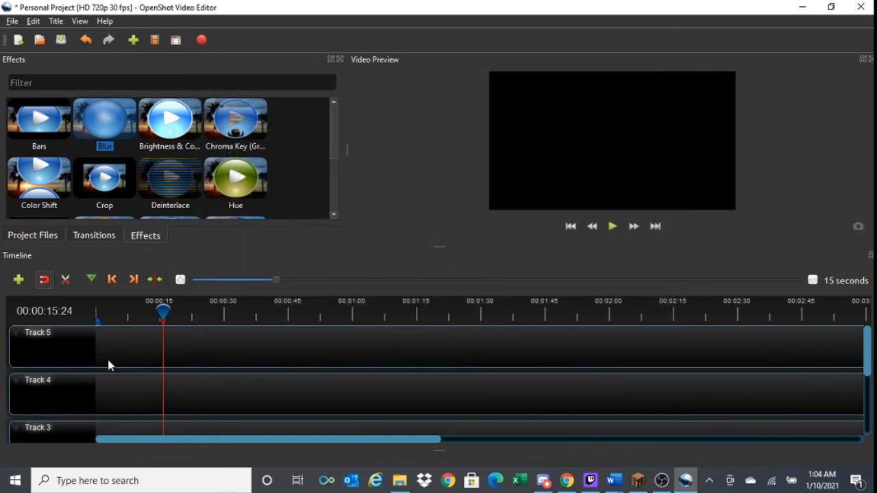
# - Place download.jpg on Track 4 with the cloud title above it on Track 5, and scrub to 00:00:08:22 to preview the overlay
pyautogui.click(42, 239)
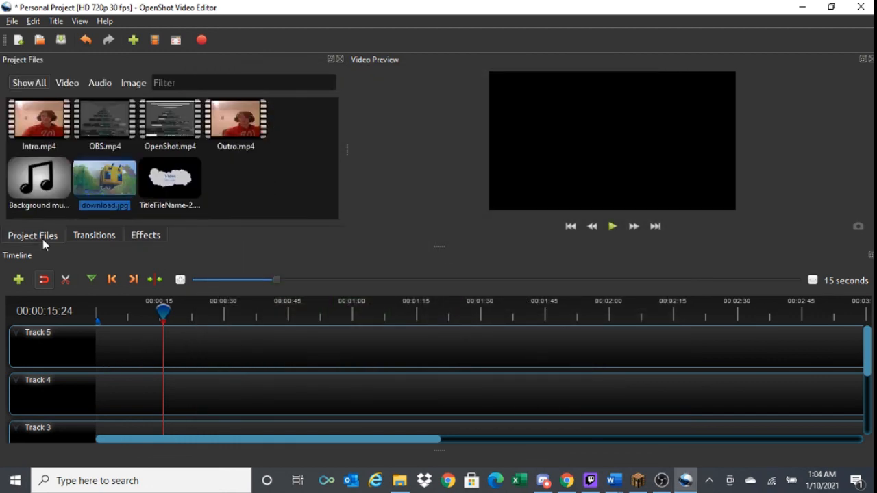
pyautogui.moveTo(133, 180); pyautogui.dragTo(95, 395)
pyautogui.moveTo(170, 179); pyautogui.dragTo(94, 355)
pyautogui.moveTo(162, 312); pyautogui.dragTo(116, 318)
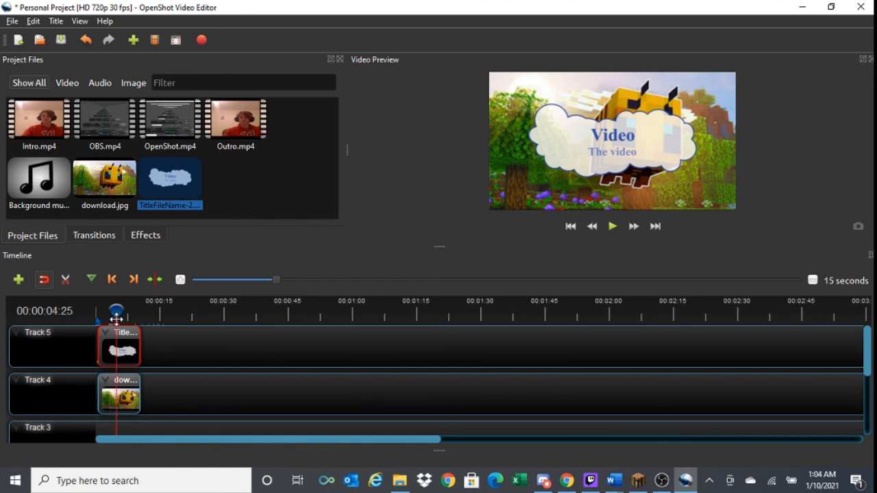
pyautogui.moveTo(116, 318); pyautogui.dragTo(132, 314)
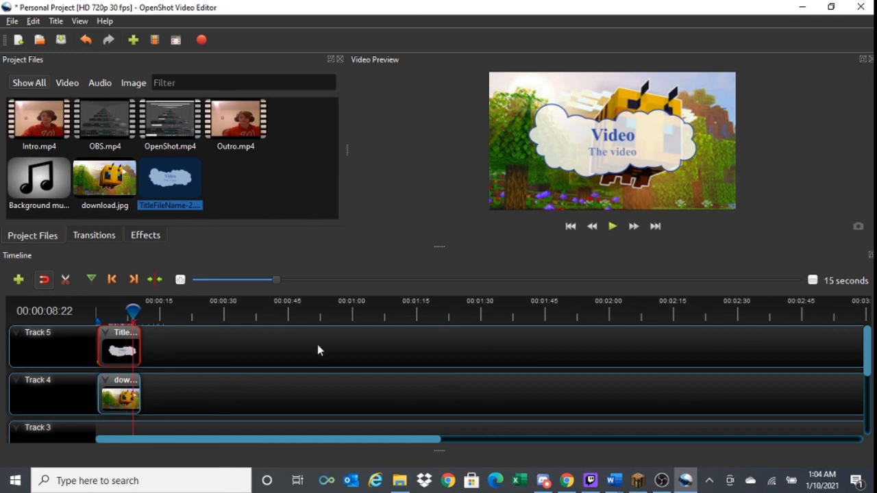